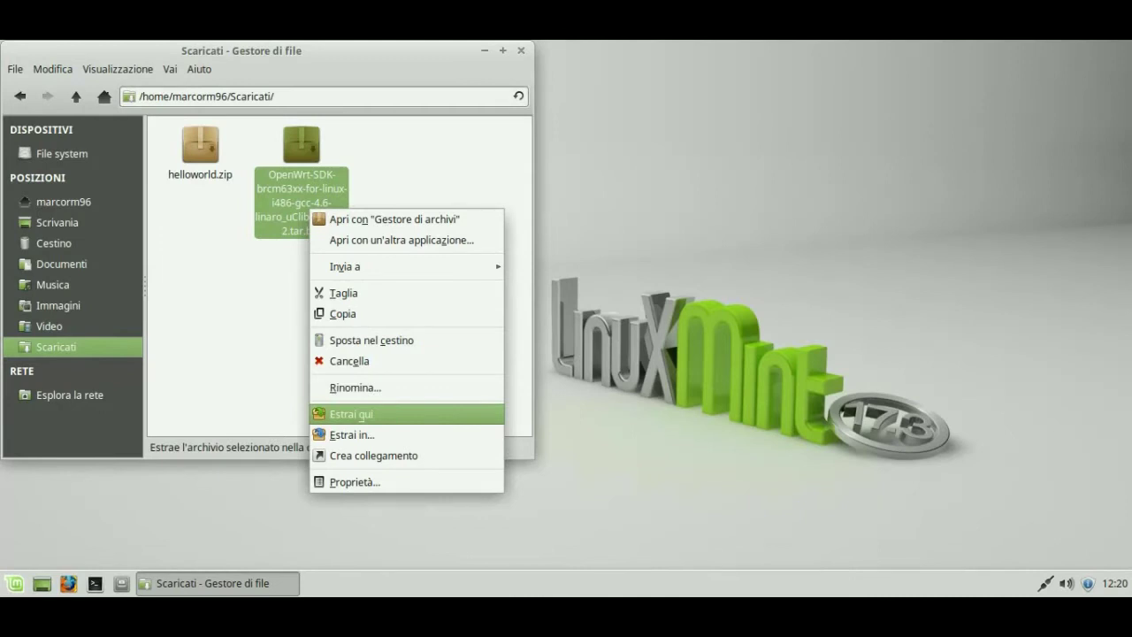
Step: Extract the OpenWrt SDK .tar.bz2 archive and helloworld.zip into the current Scaricati folder
left_click(351, 413)
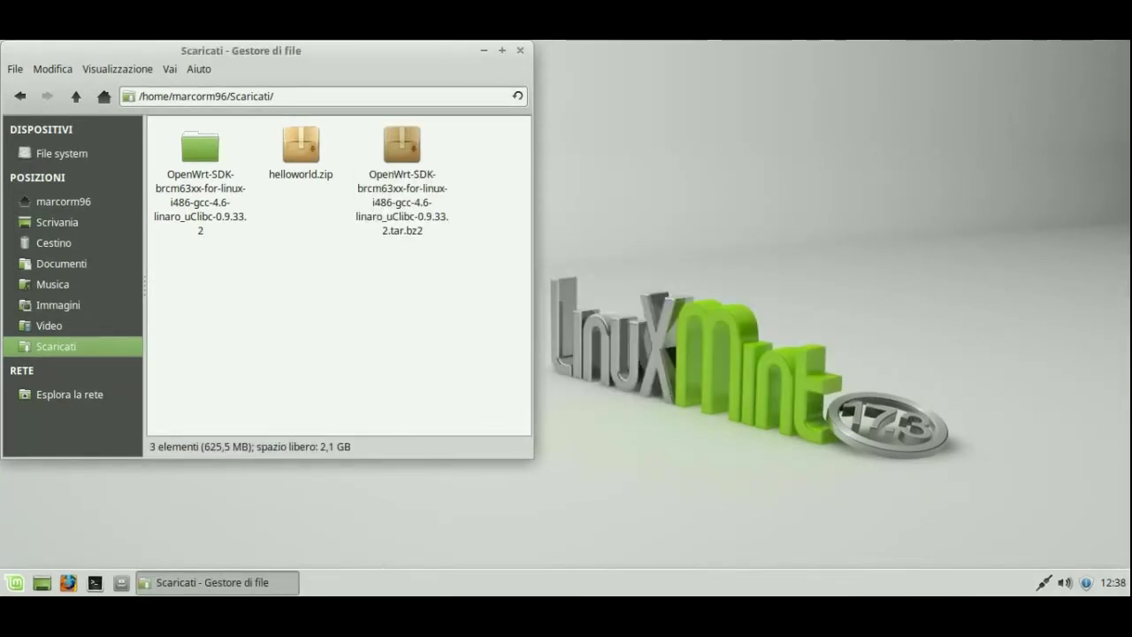
left_click(302, 157)
right_click(304, 160)
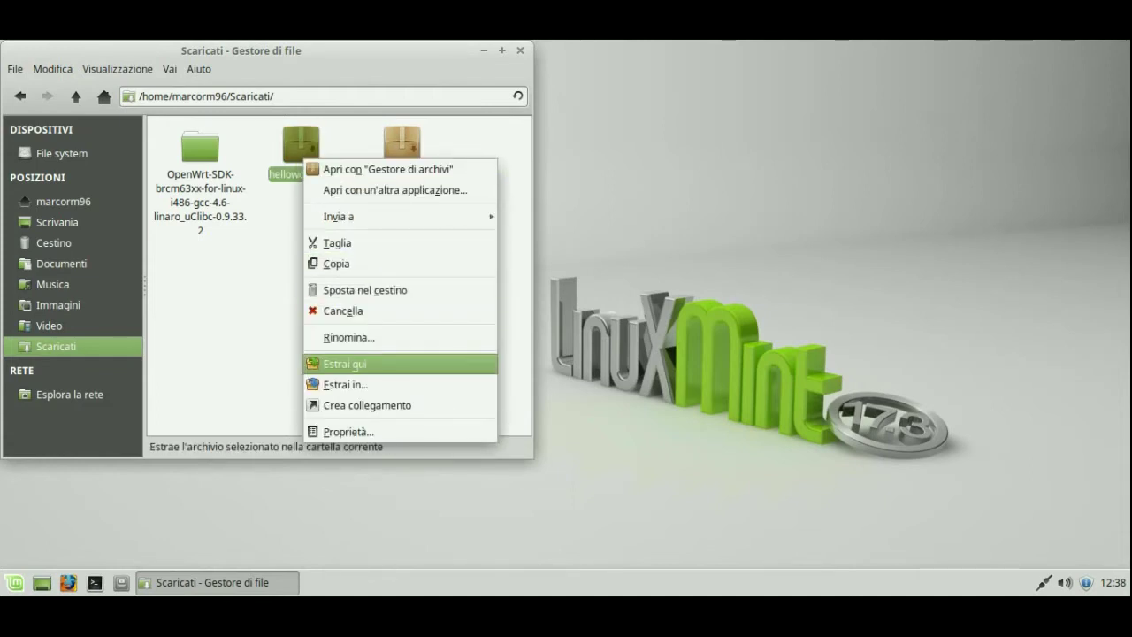
left_click(345, 364)
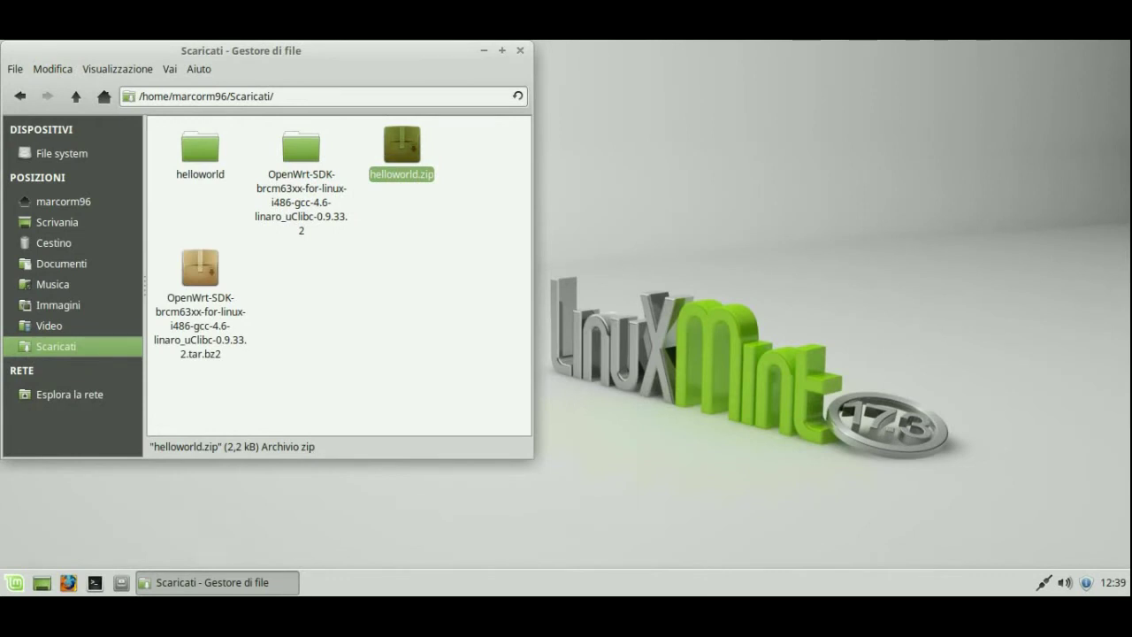
Step: Move the helloworld folder into the package folder of the extracted OpenWrt SDK
left_click(200, 150)
right_click(204, 174)
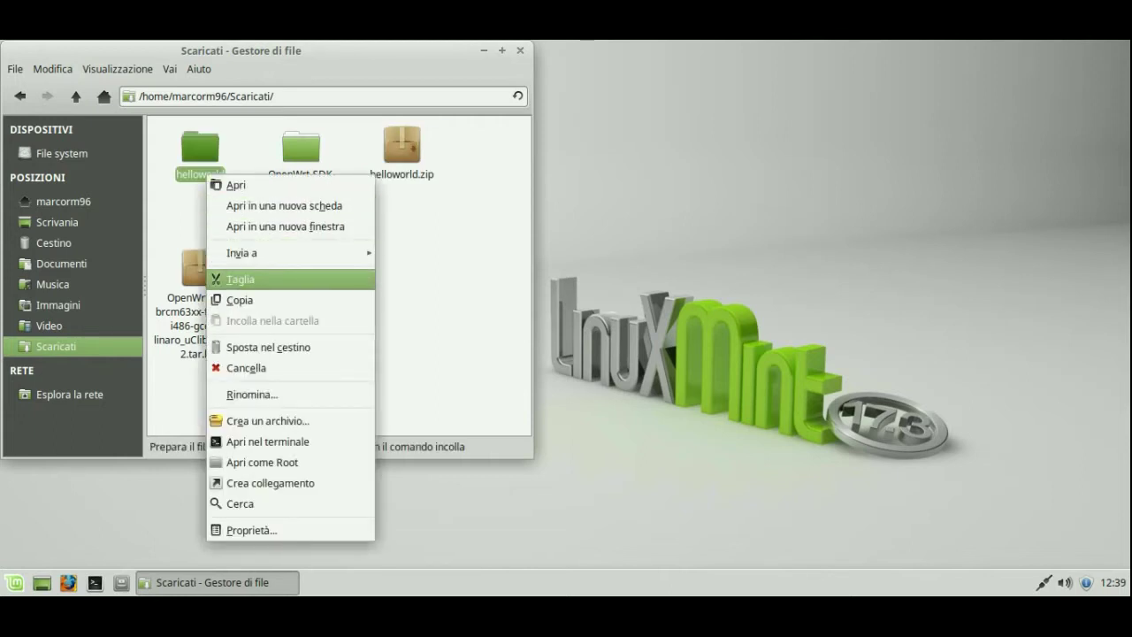
left_click(240, 279)
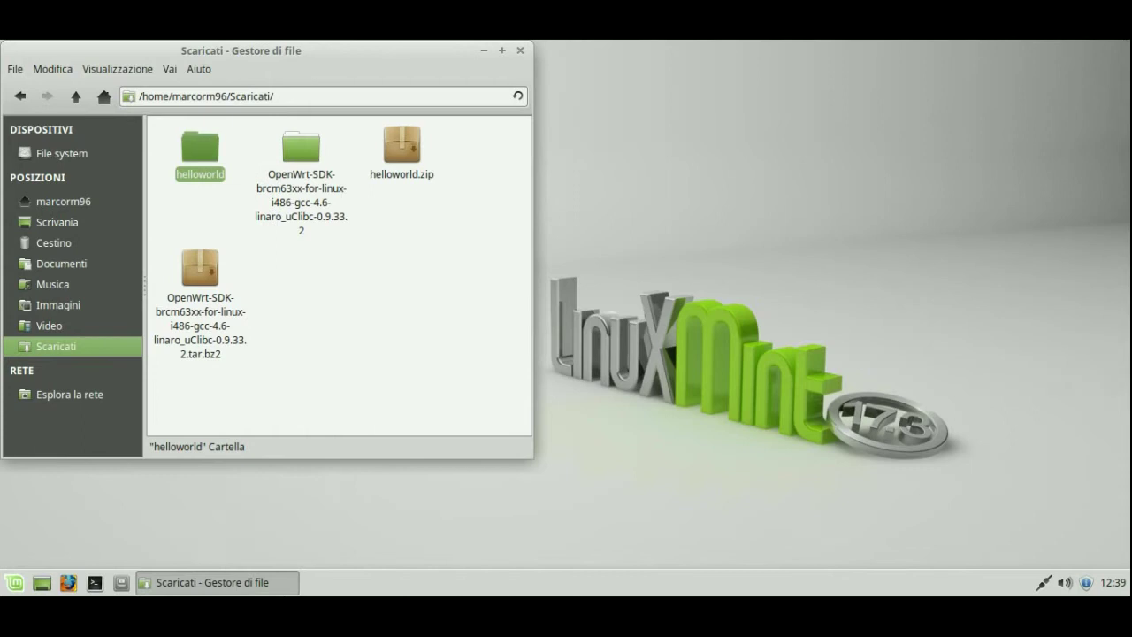
double_click(301, 151)
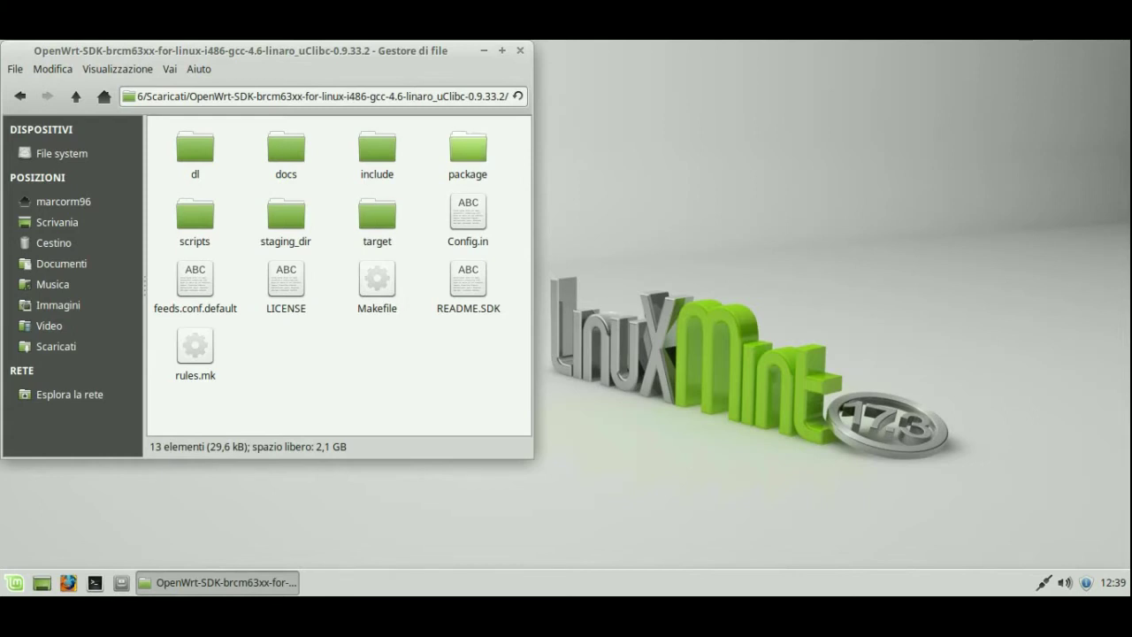
double_click(468, 148)
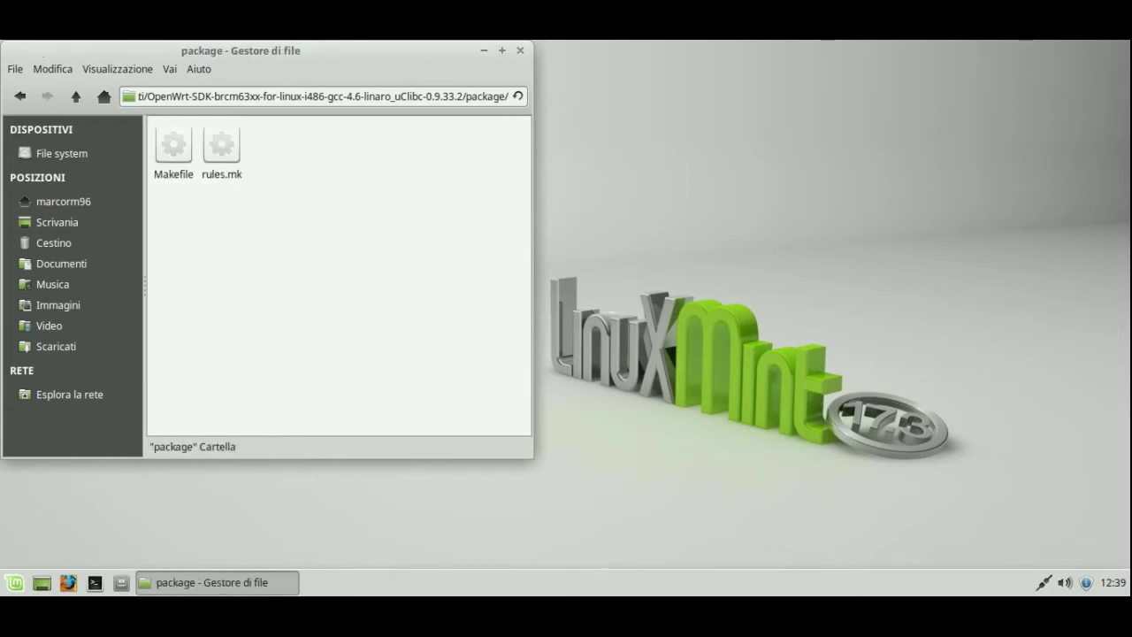
right_click(365, 183)
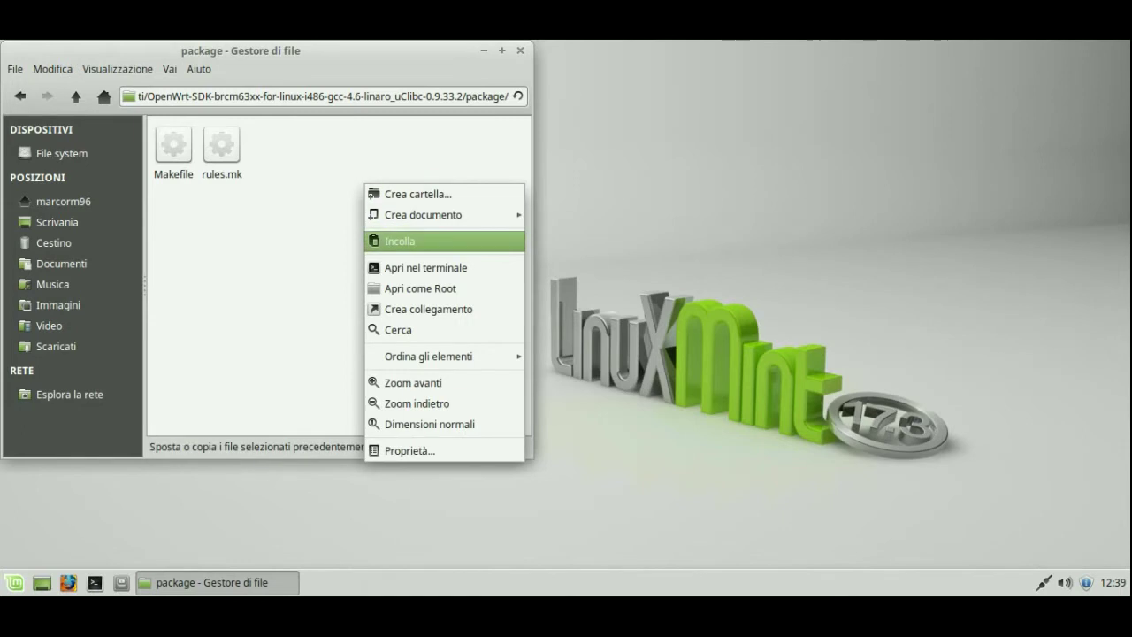
key("Return")
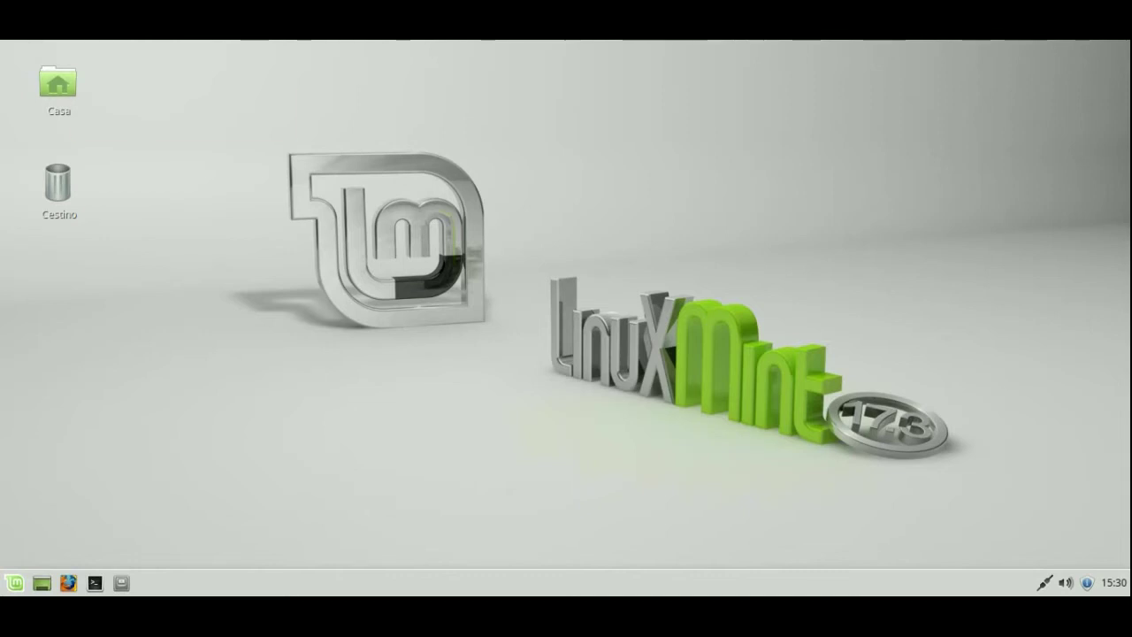
Step: Open a maximized terminal in the OpenWrt SDK folder inside Scaricati
double_click(58, 84)
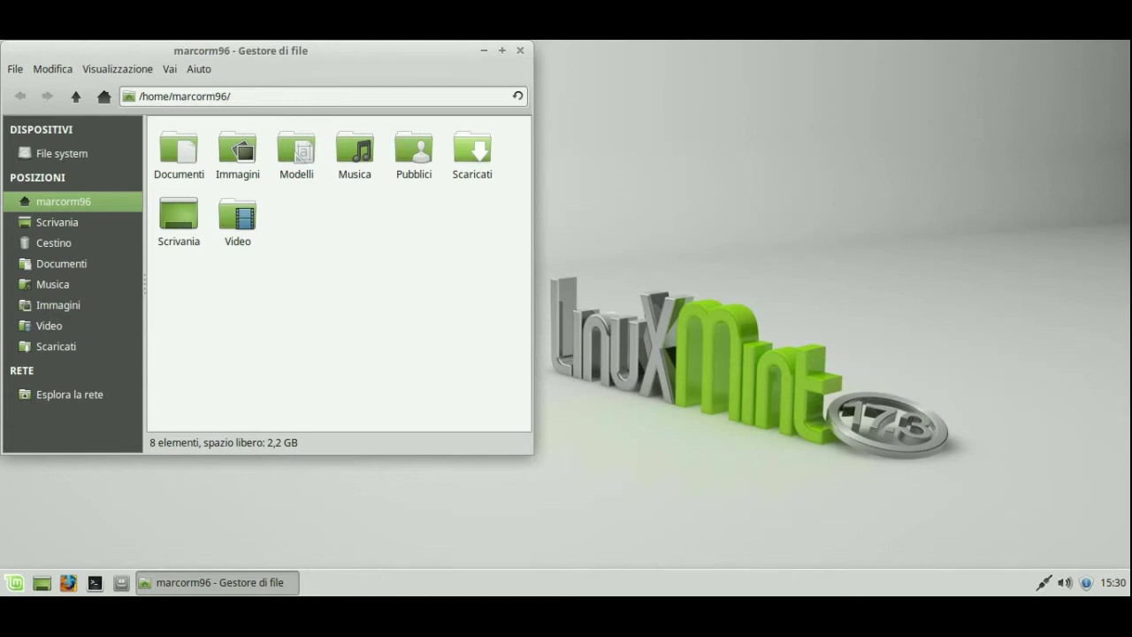
double_click(471, 149)
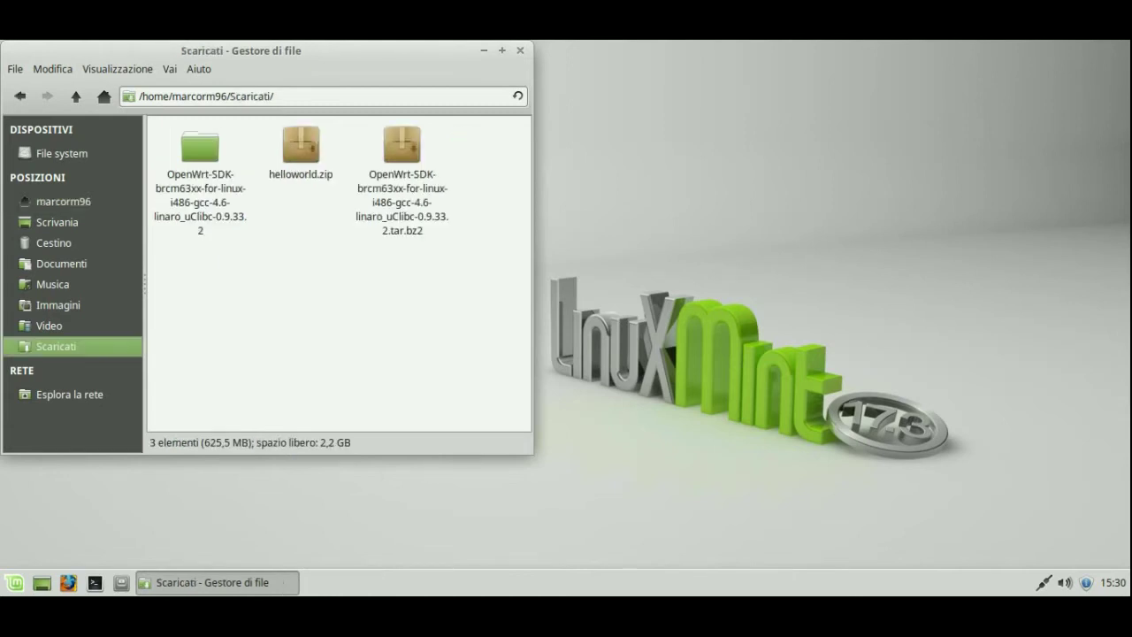
double_click(200, 146)
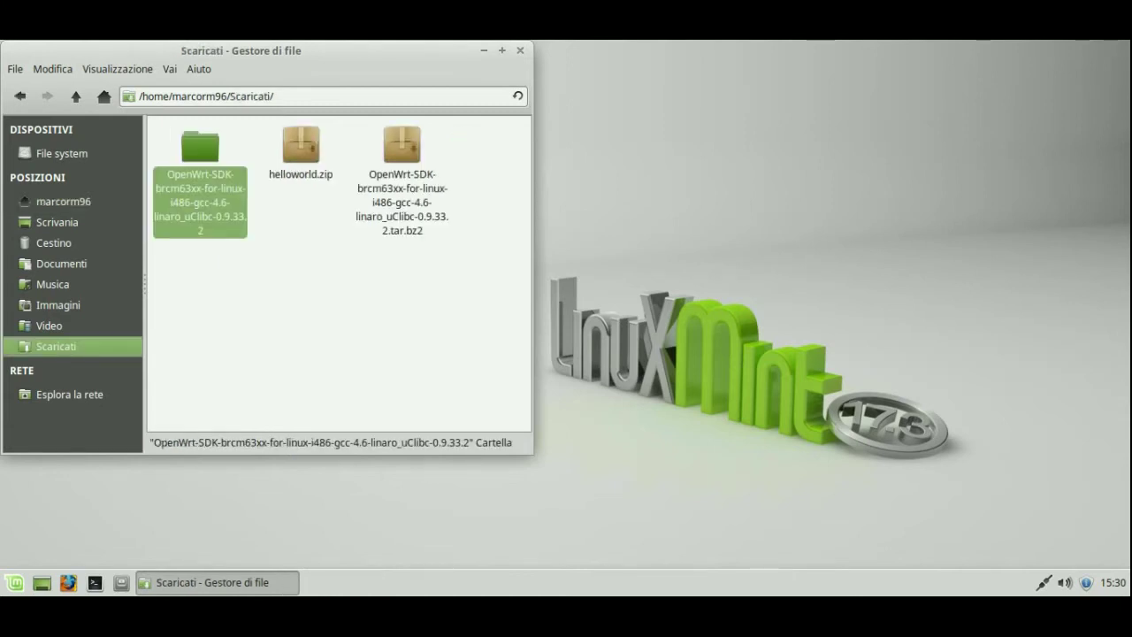
right_click(234, 219)
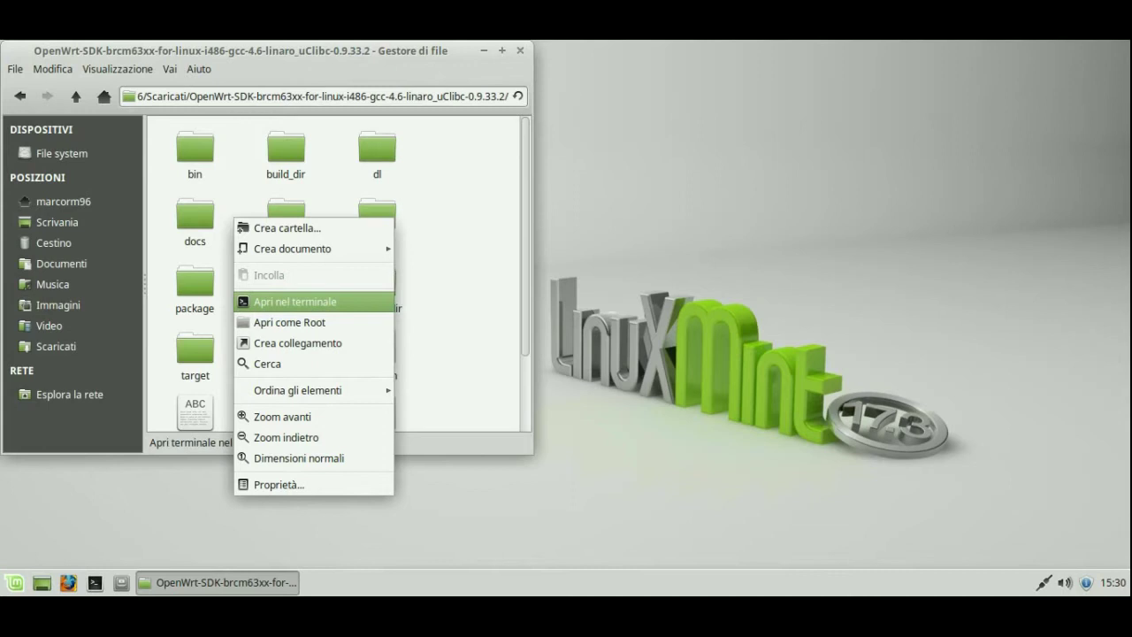
left_click(294, 301)
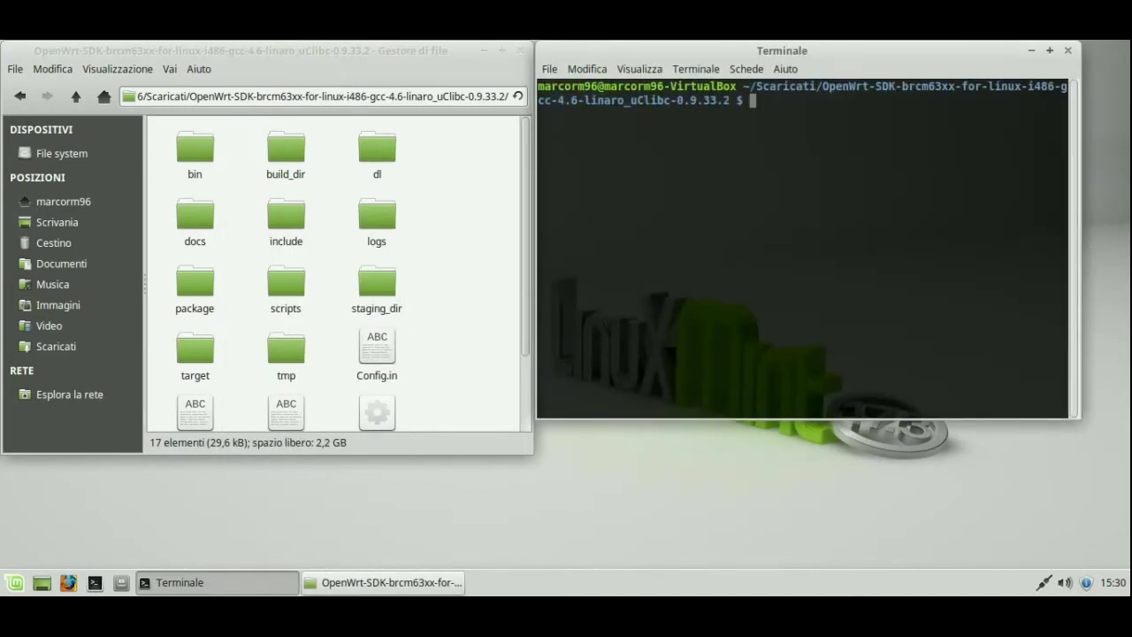
key("alt+F10")
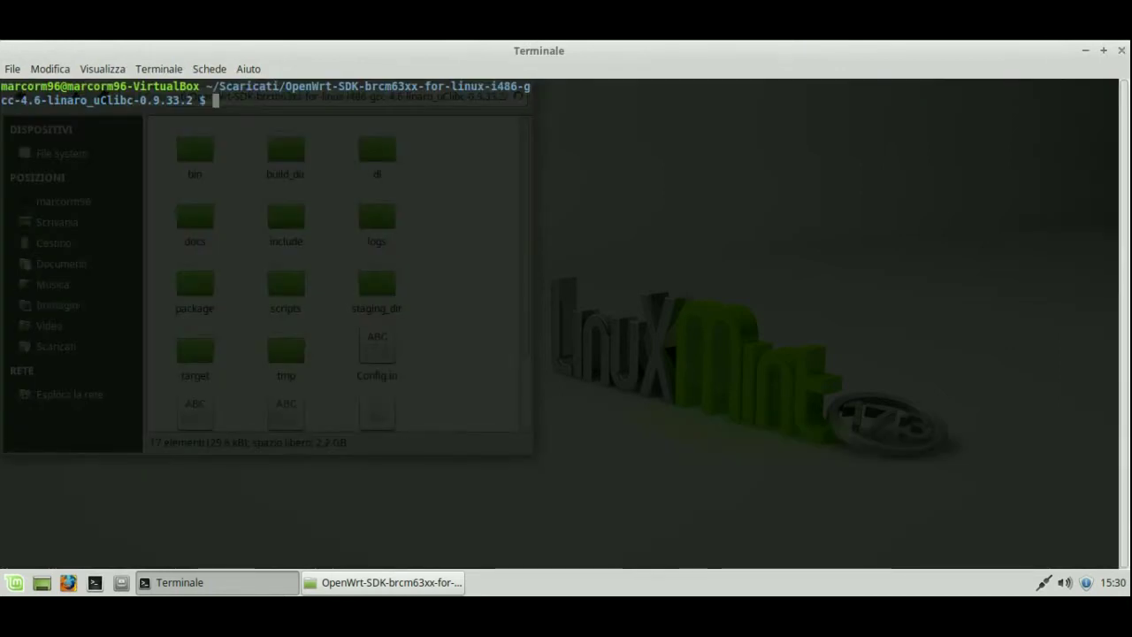
Step: Refresh the package lists with sudo apt-get update, entering the account password
type("sudo ")
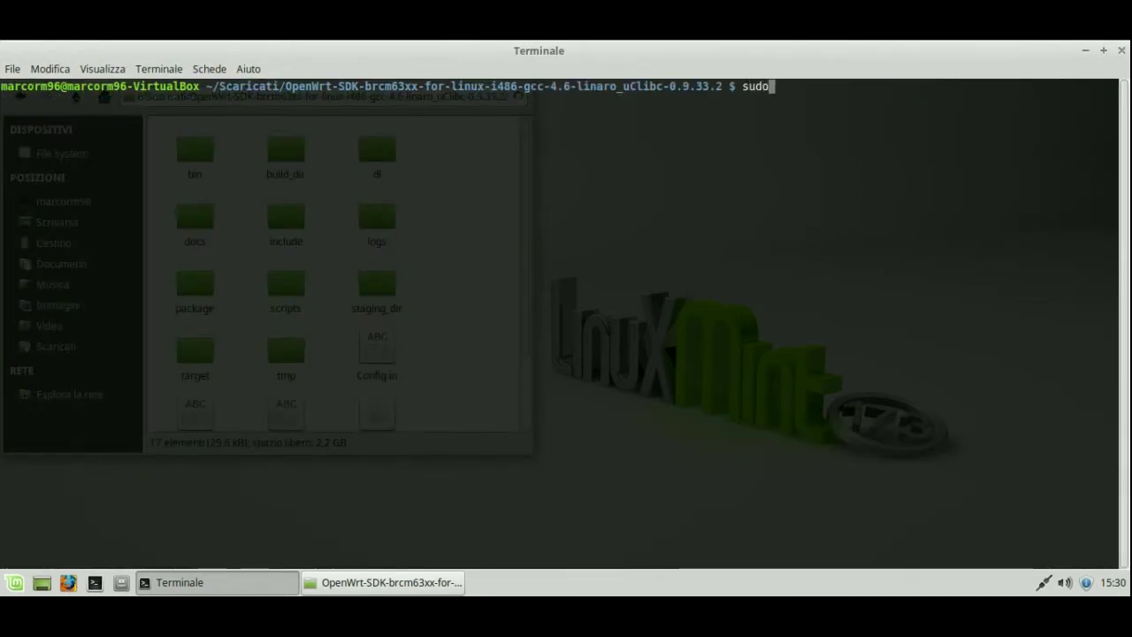
type("ap")
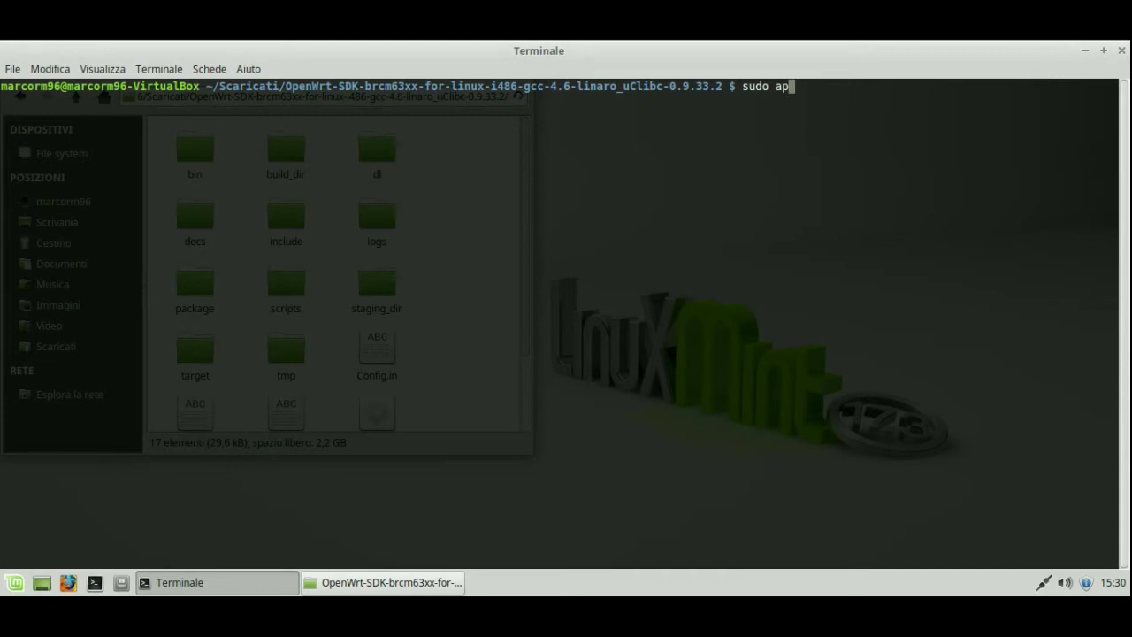
type("t-get update")
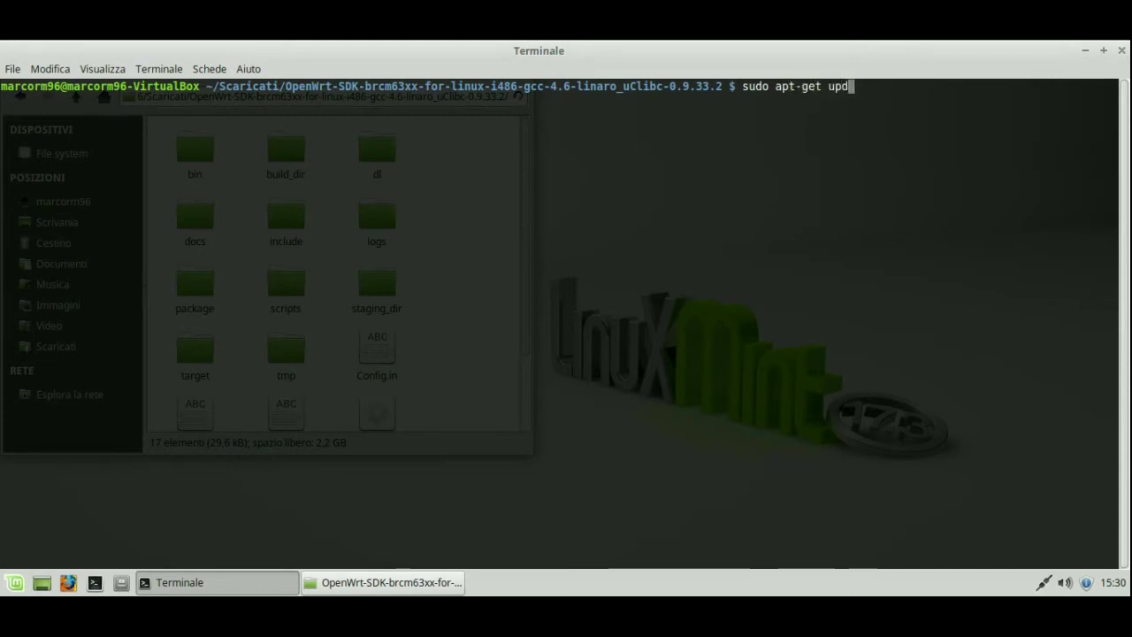
key("Return")
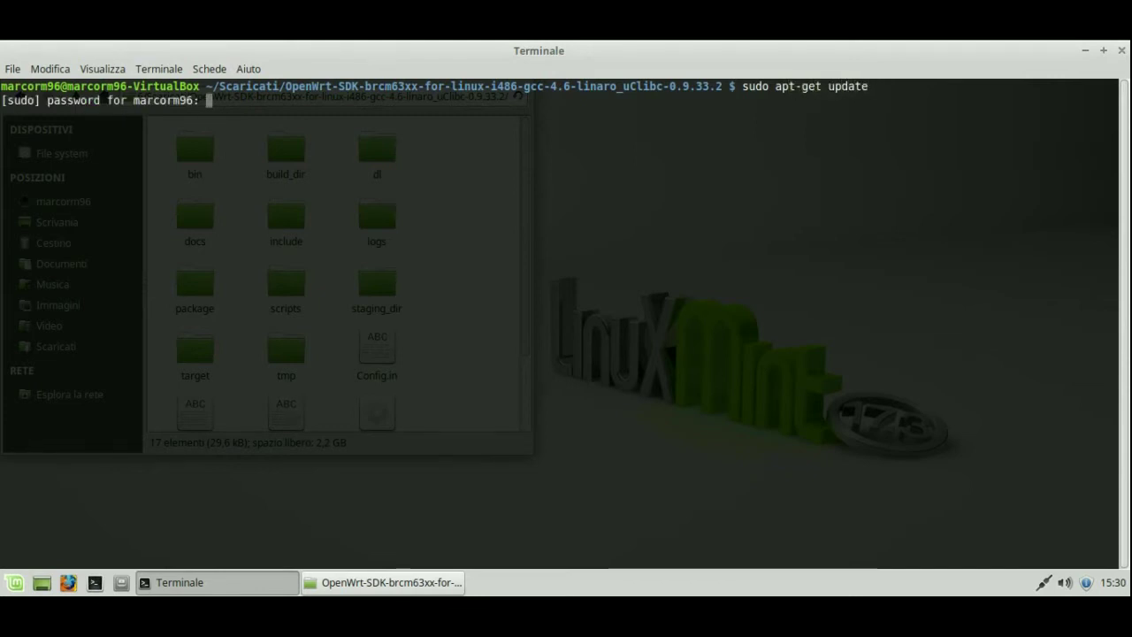
key("Return")
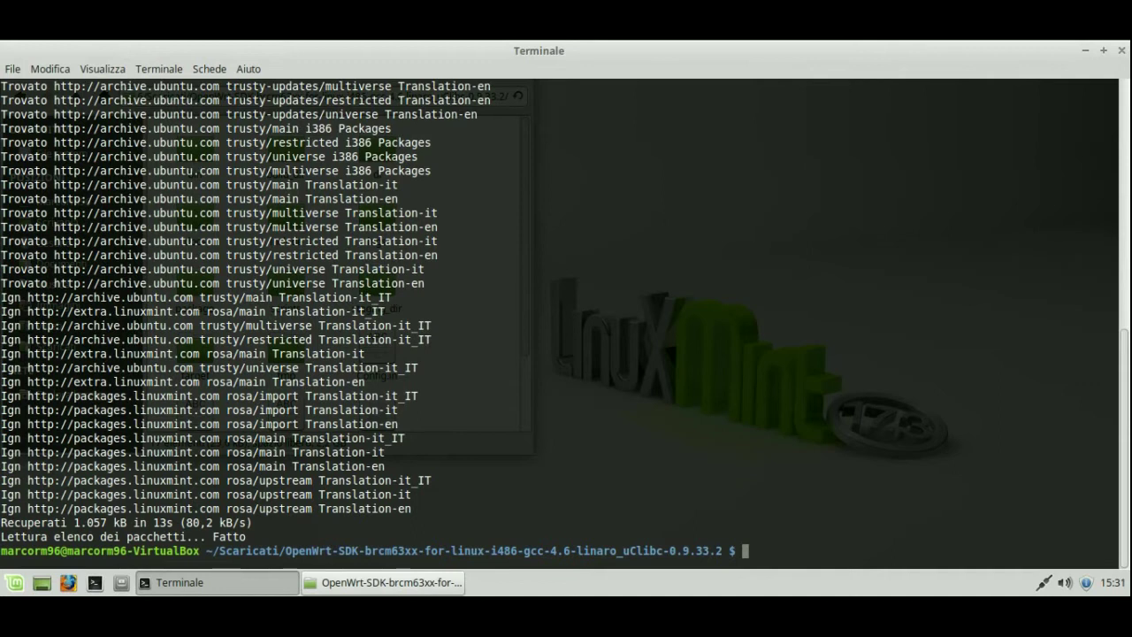
Step: Install build-essential, libncurses5-dev, zlib1g-dev, git and subversion with sudo apt-get install, accepting the installation
type("sud")
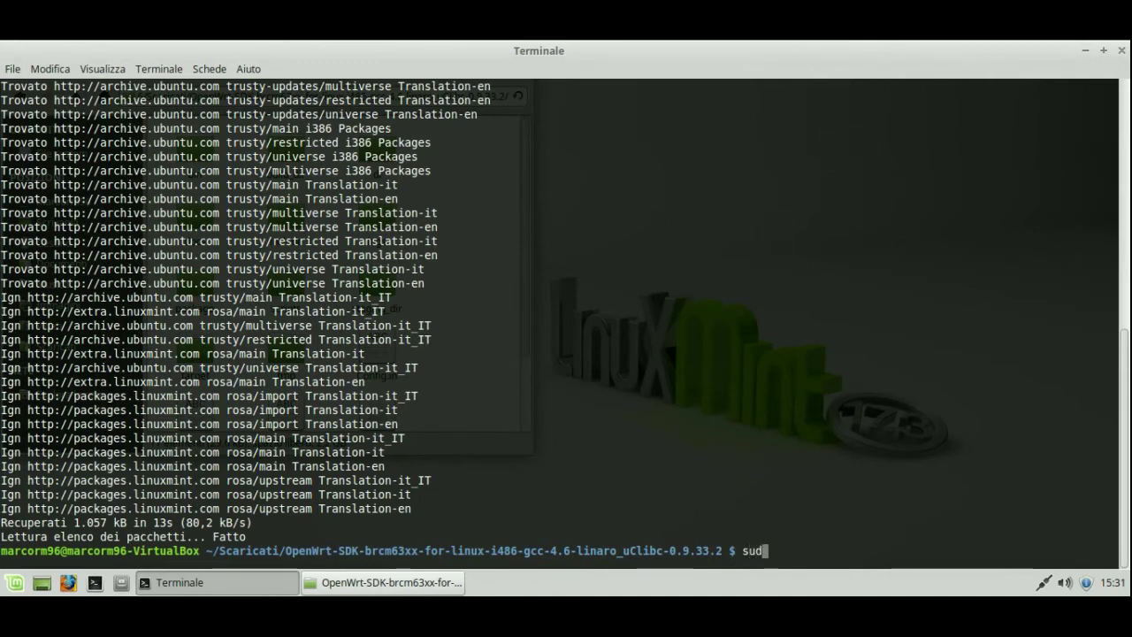
type("o apt-f")
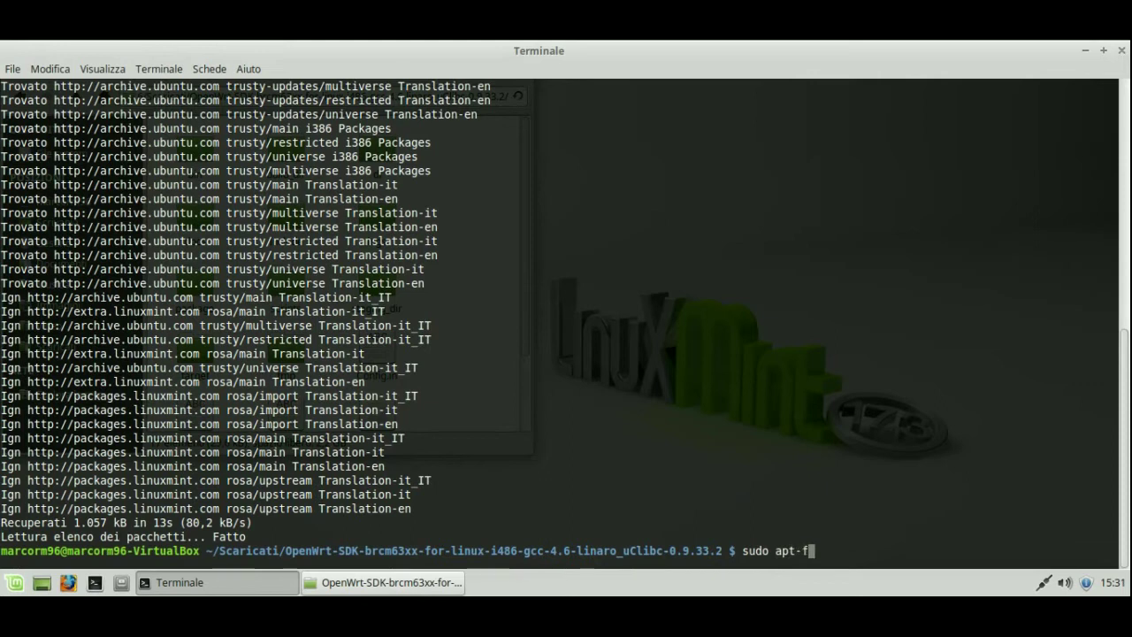
key("BackSpace")
type("get install ")
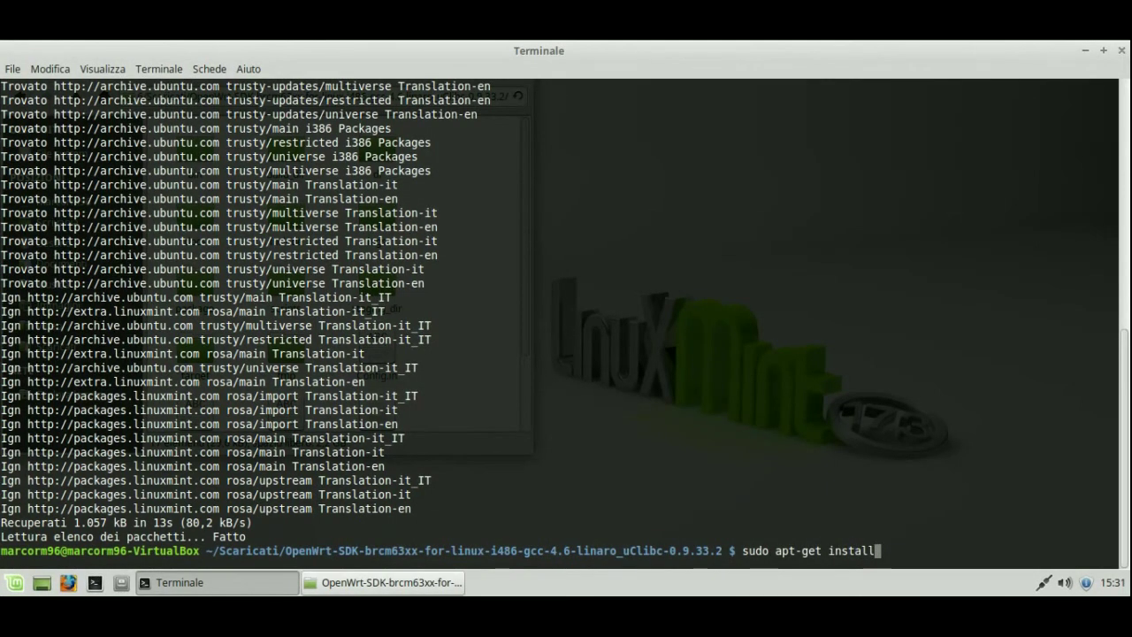
type("build-e")
key("Tab")
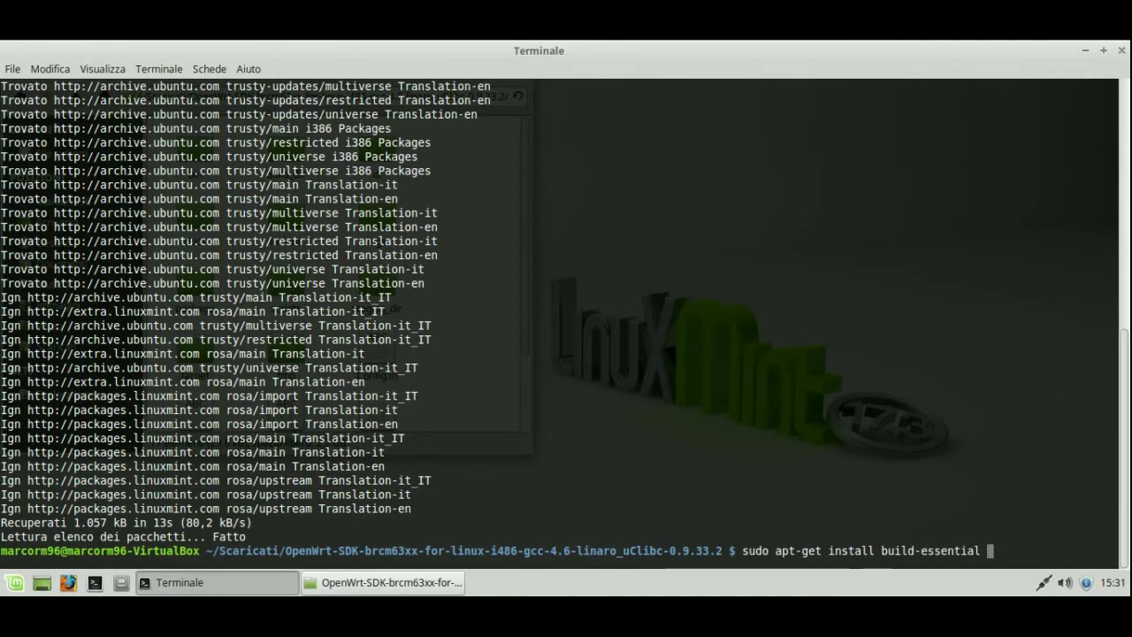
type("lib")
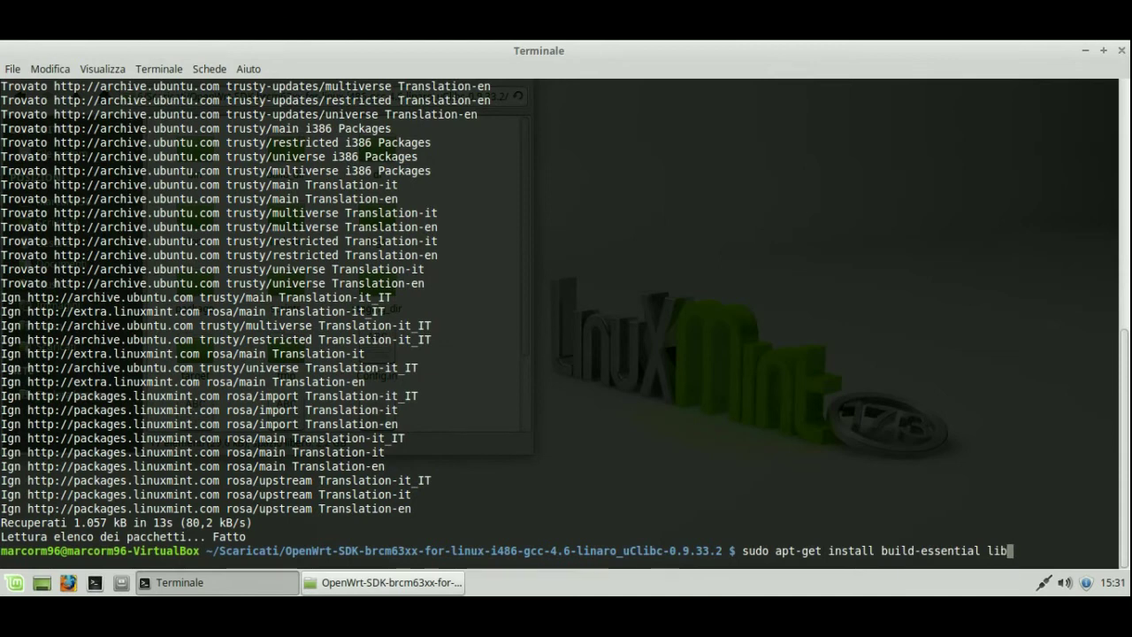
type("ncurses5-")
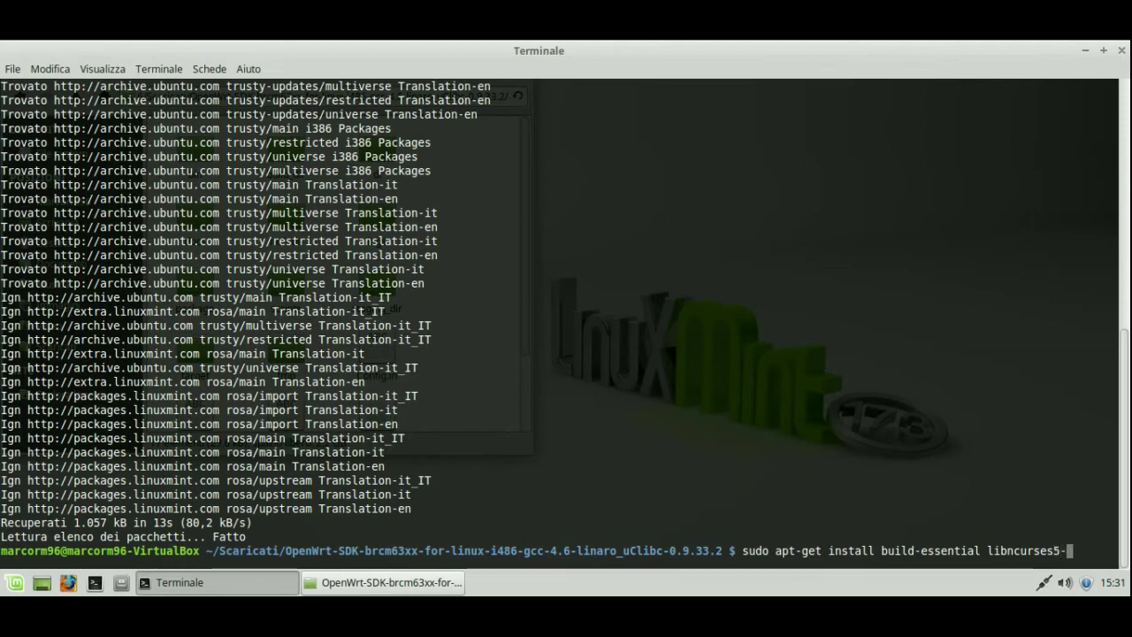
type("dev zl")
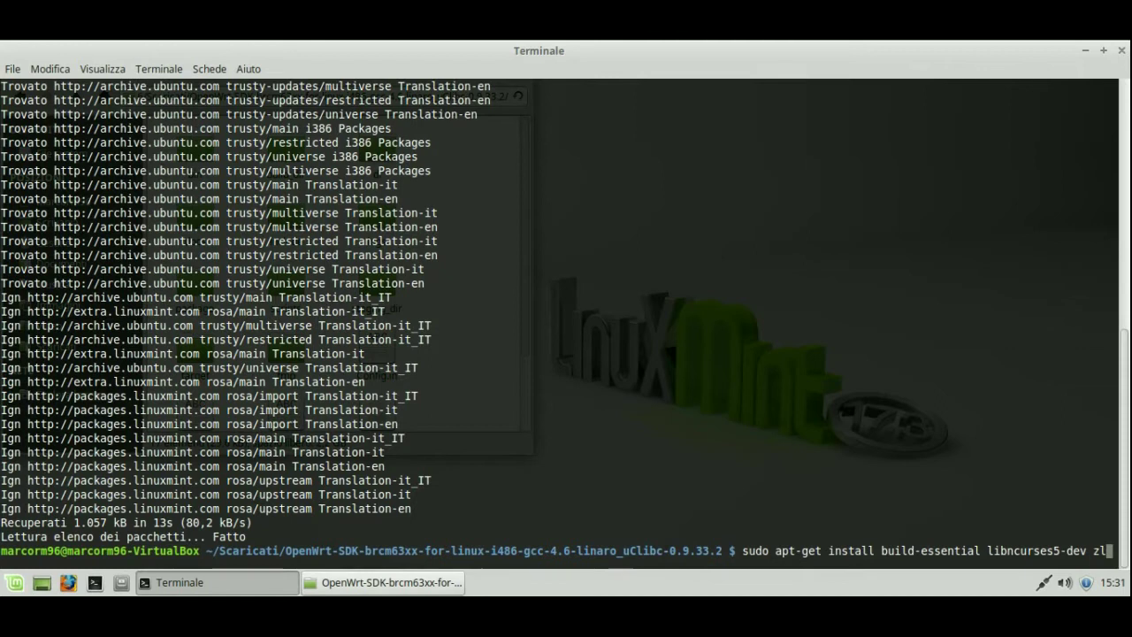
type("ib1")
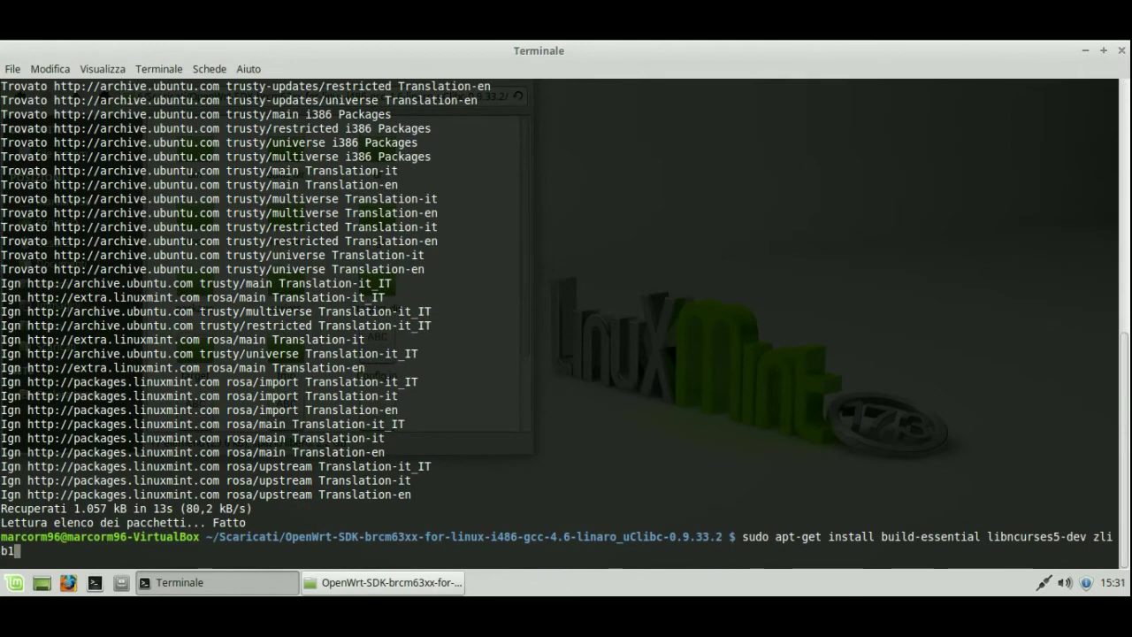
type("g-dev")
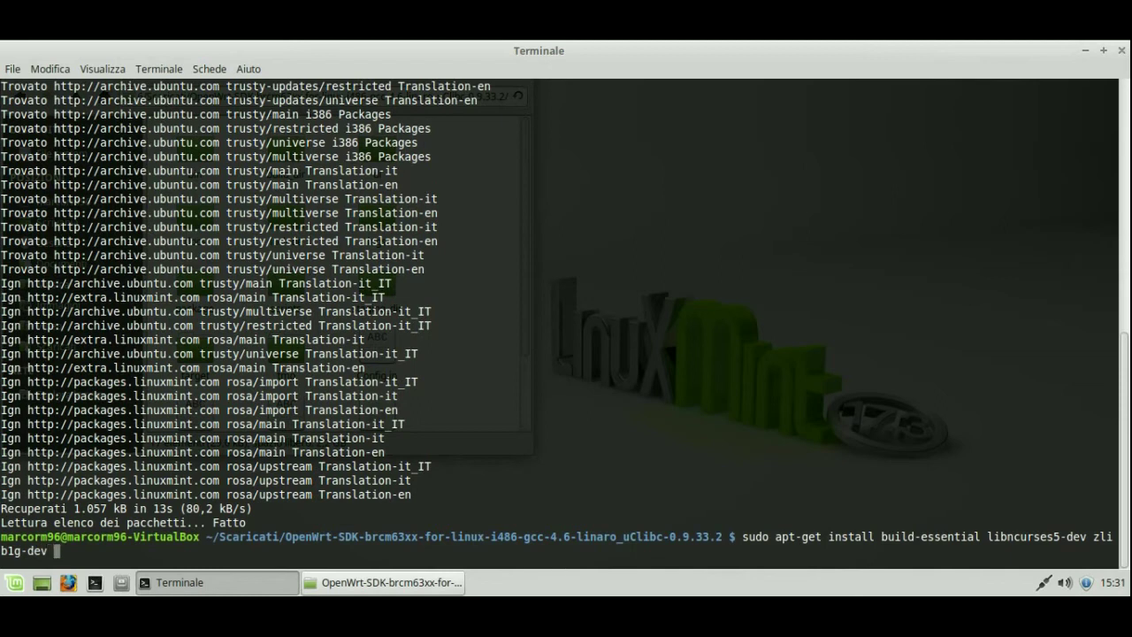
type(" git subversion")
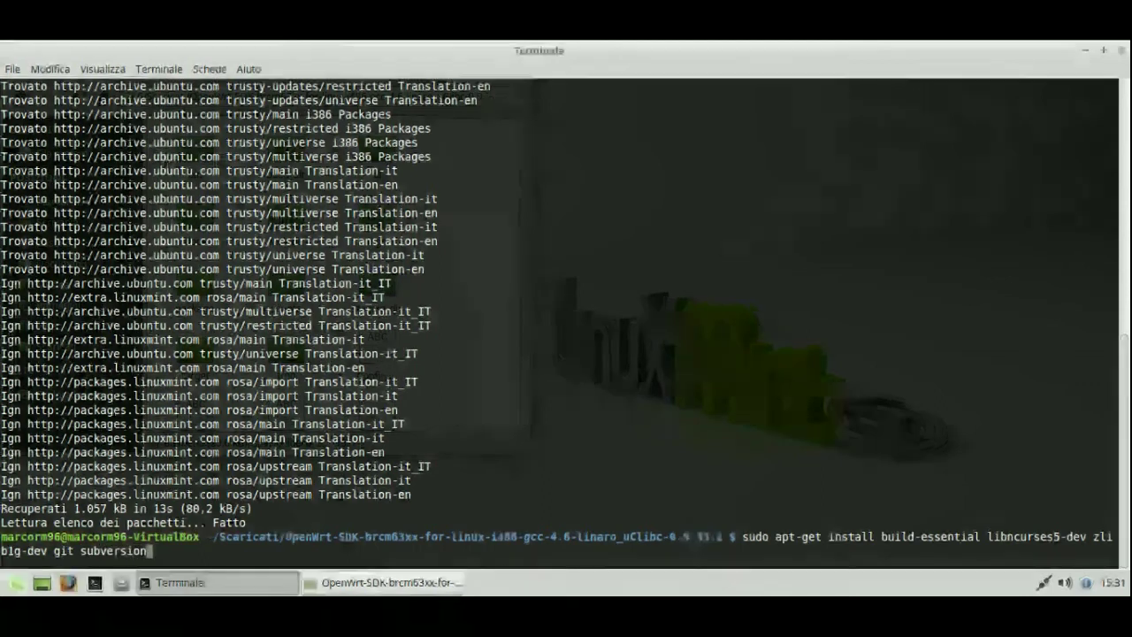
key("Return")
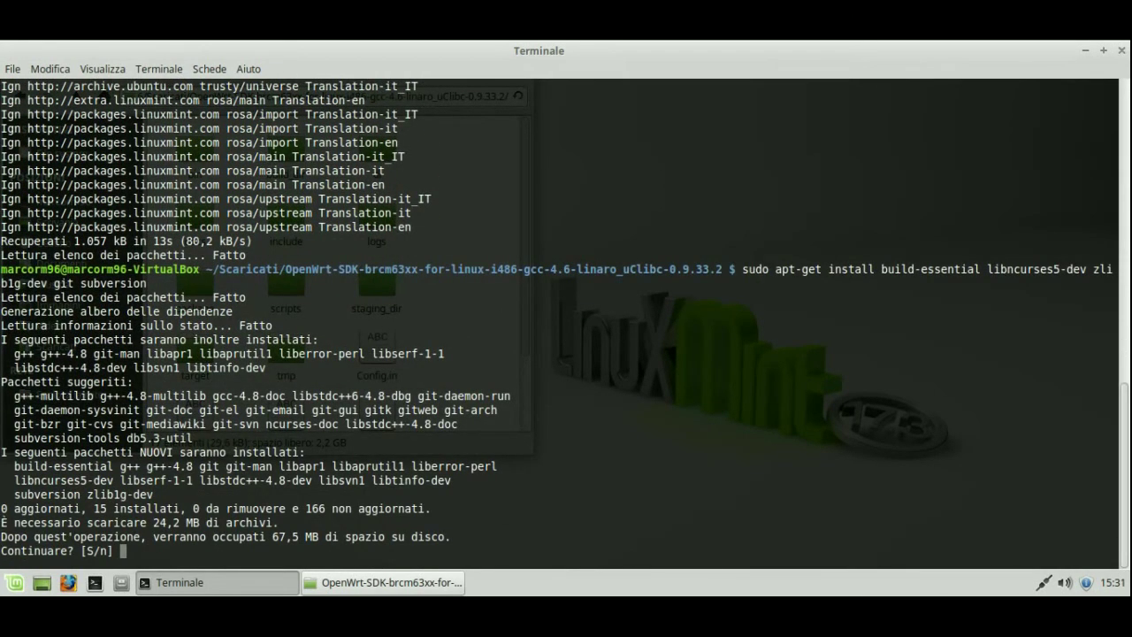
key("Return")
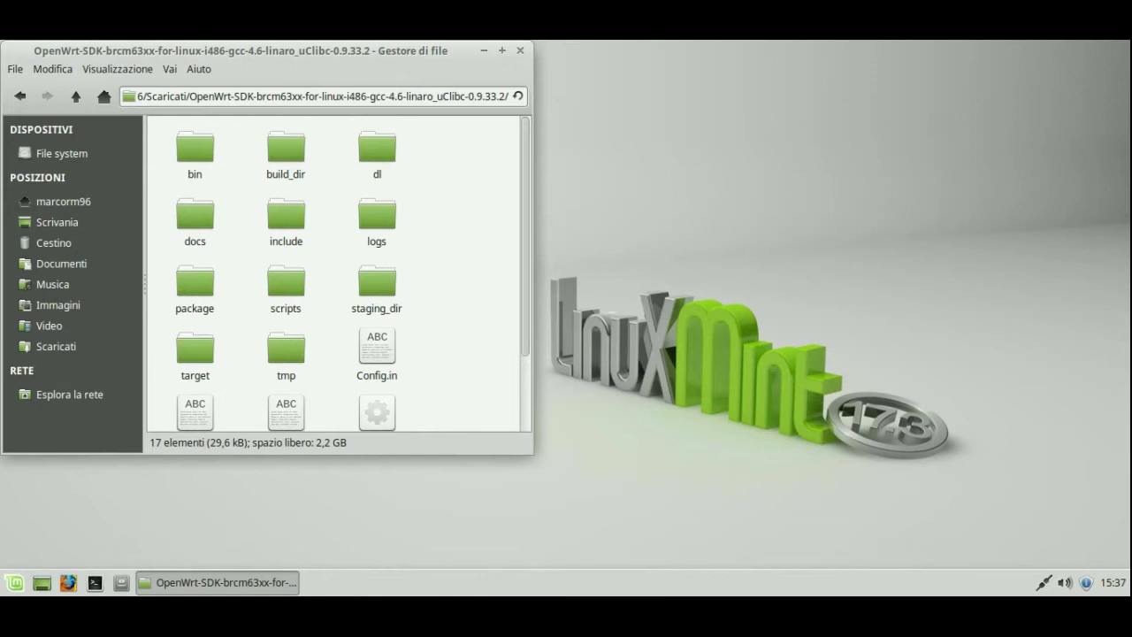
Step: Show the hidden files in the OpenWrt SDK folder and open .config in the text editor
scroll(343, 273, "down", 2)
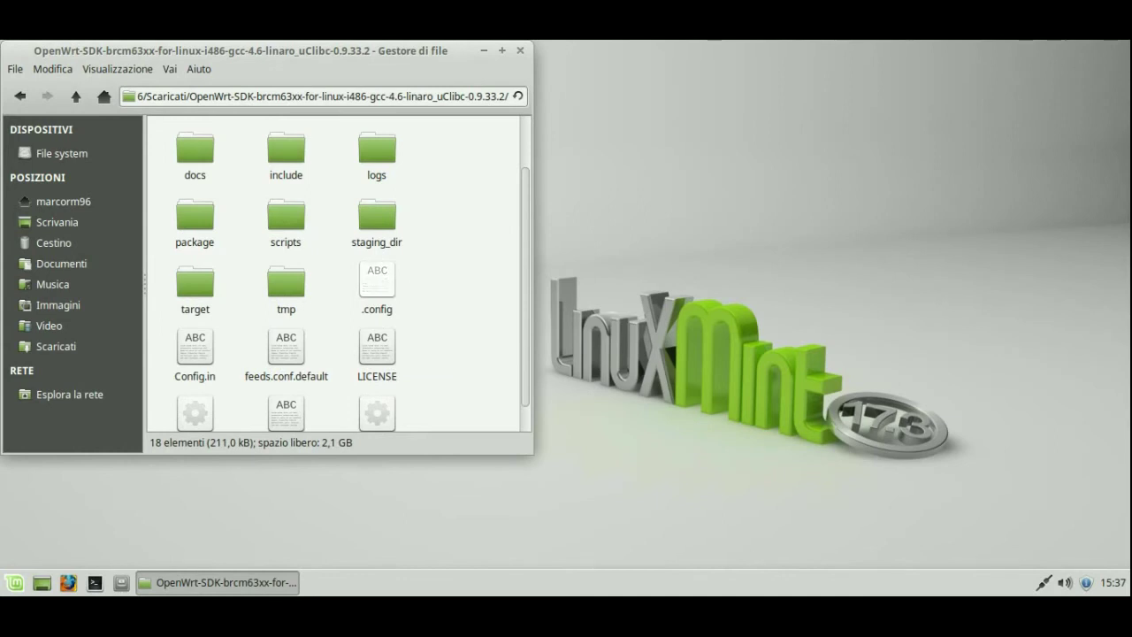
left_click(377, 281)
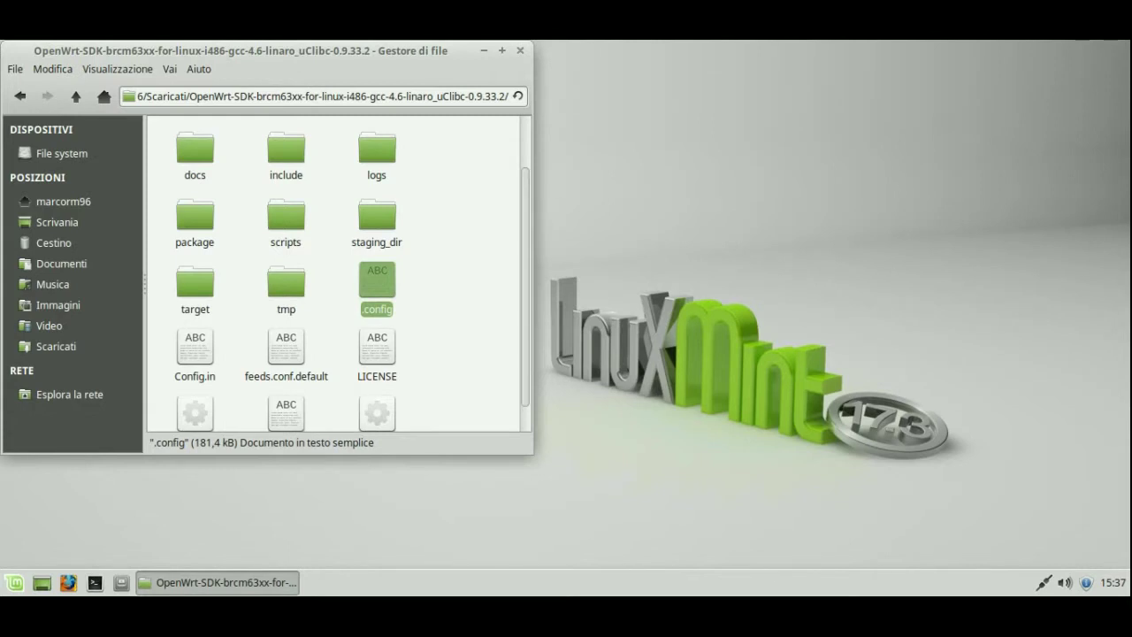
key("Return")
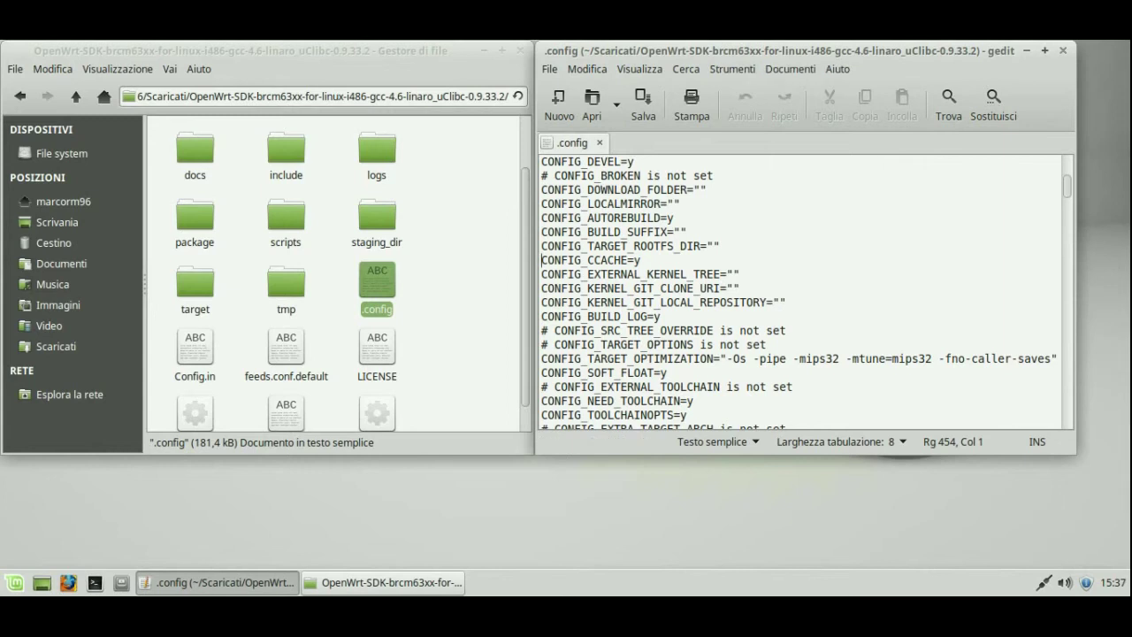
Step: Find ccache in .config, comment out the CONFIG_CCACHE=y line with #, then save and close the file
key("super+Up")
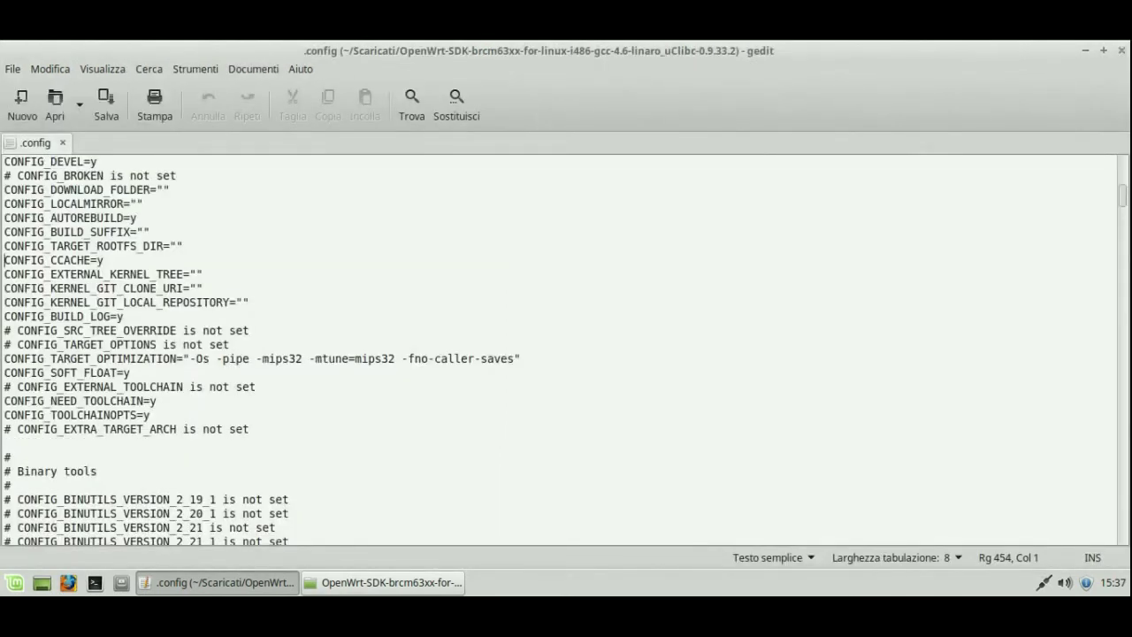
key("ctrl+f")
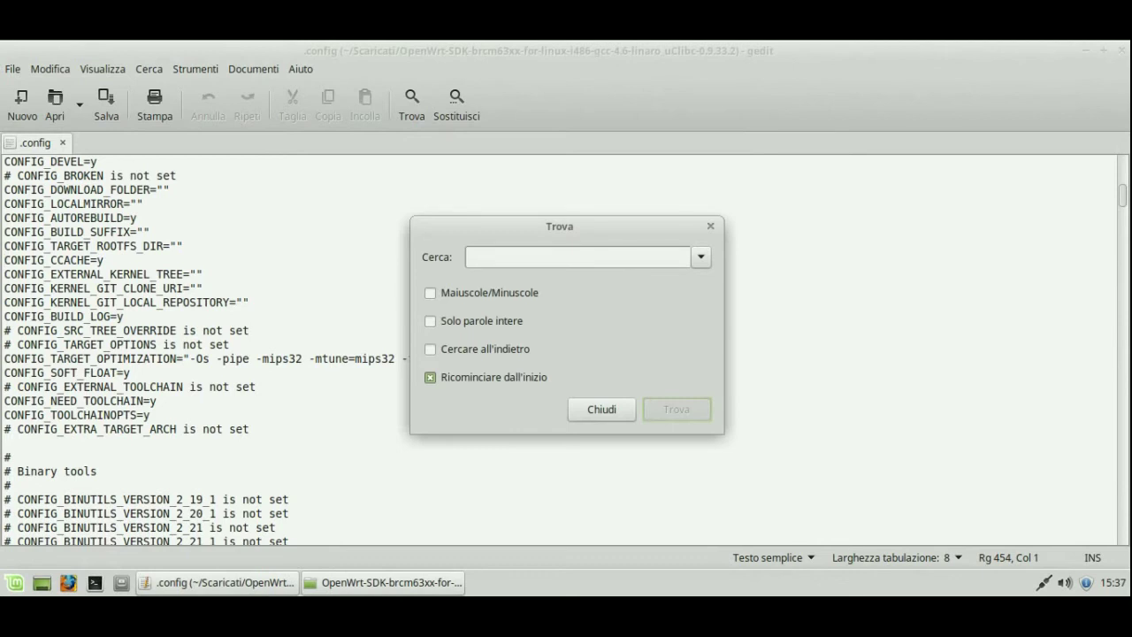
type("ccache")
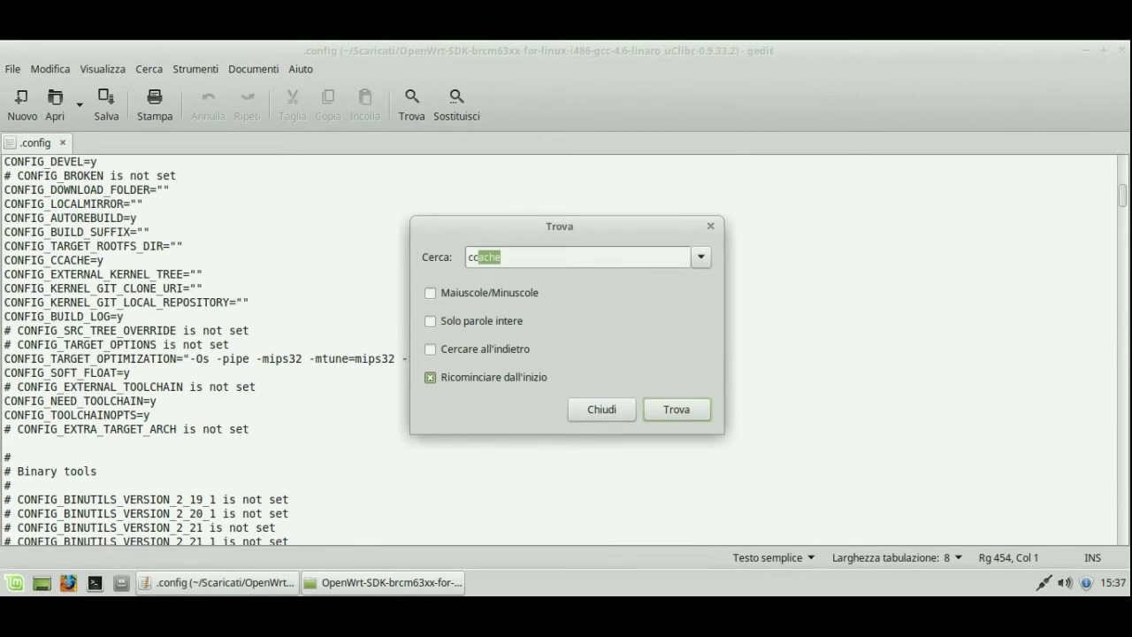
key("Return")
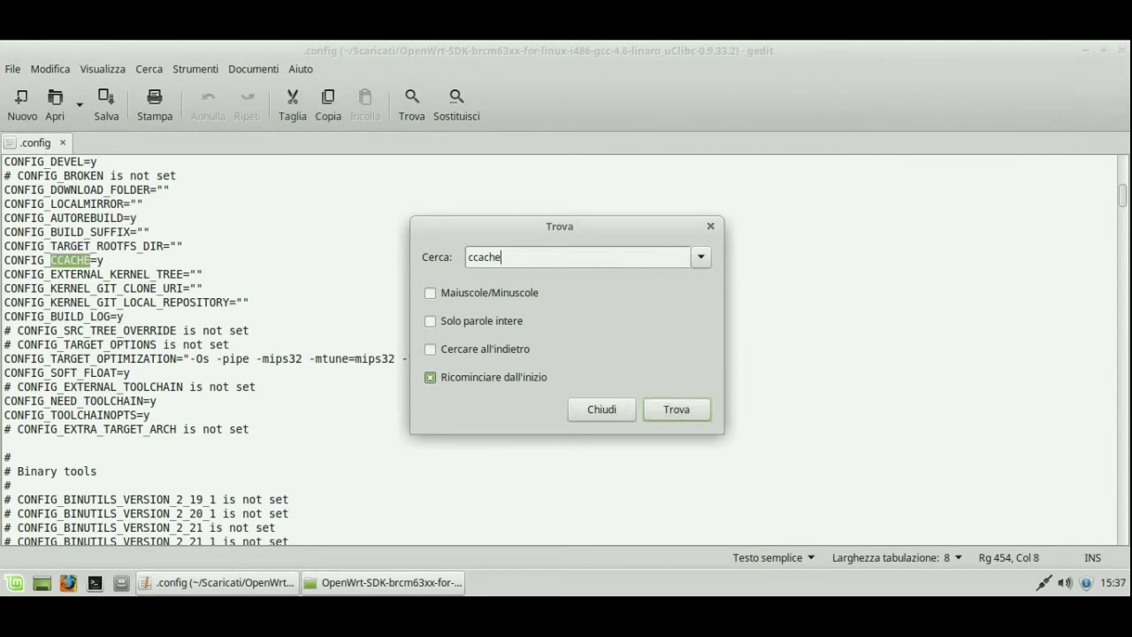
key("Escape")
left_click(104, 260)
left_click(4, 260)
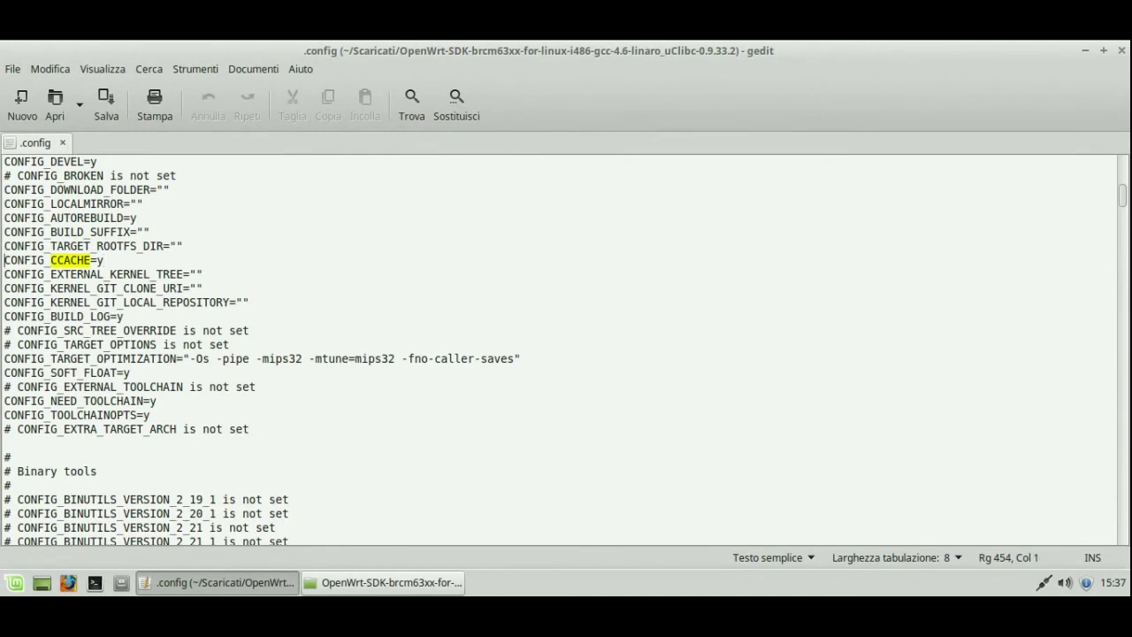
type("#")
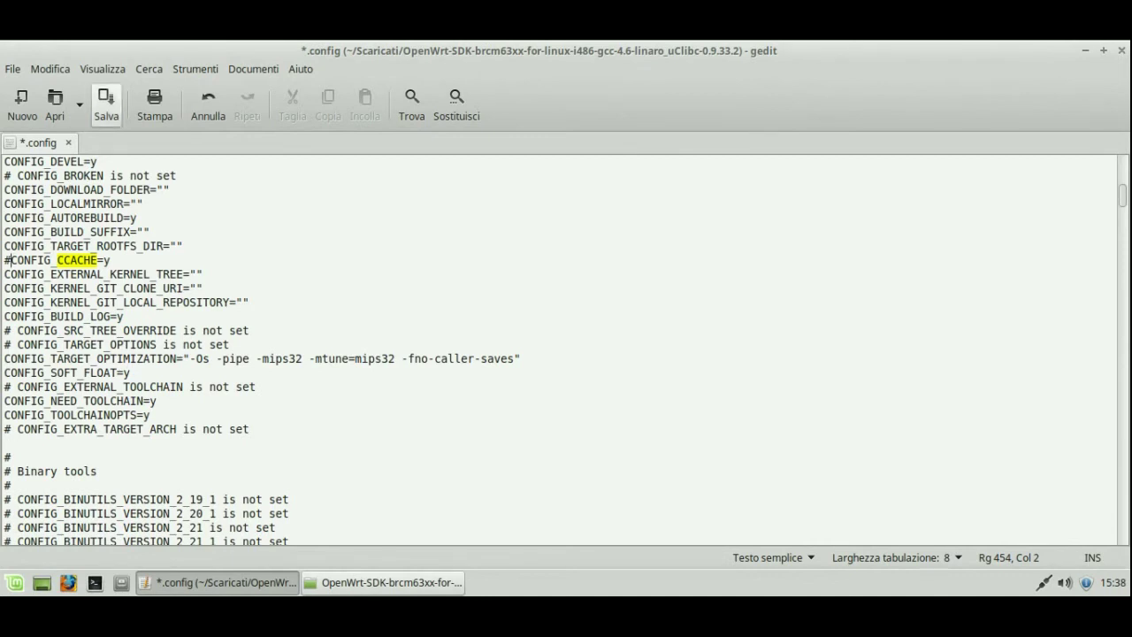
left_click(106, 99)
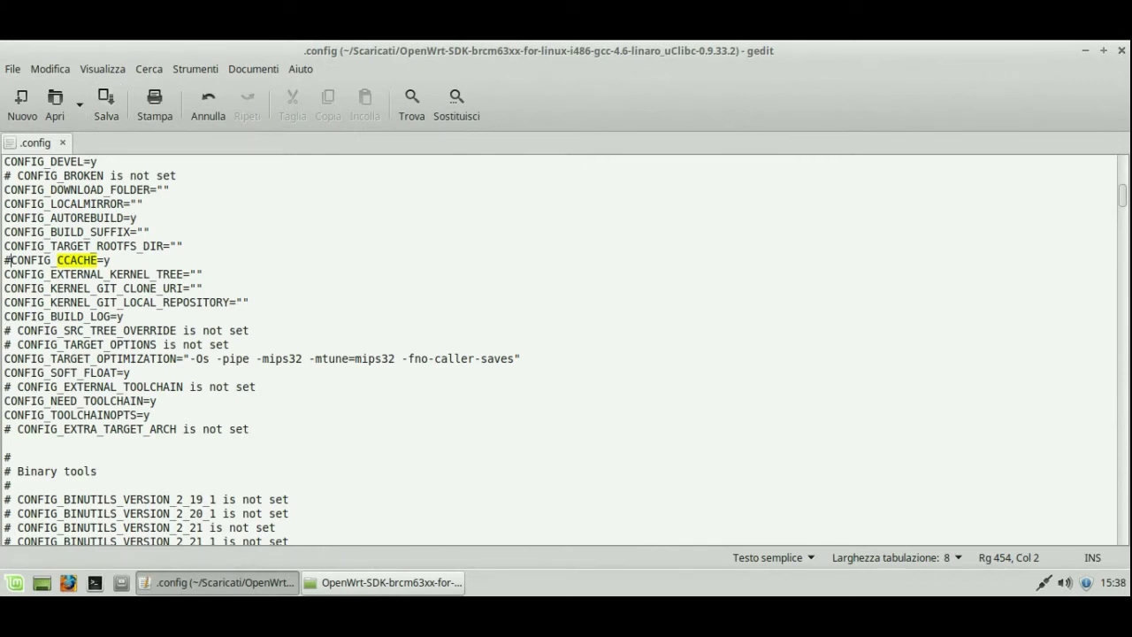
left_click(1122, 51)
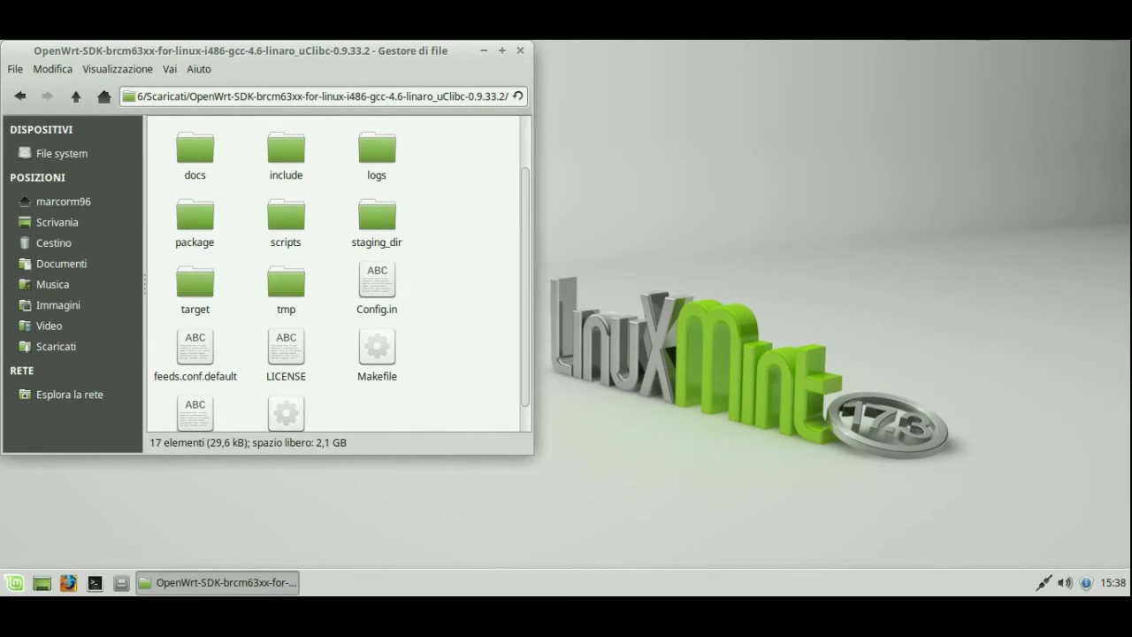
Step: Compile the helloworld package by running make V=99 in a maximized terminal opened in the OpenWrt SDK folder
right_click(487, 262)
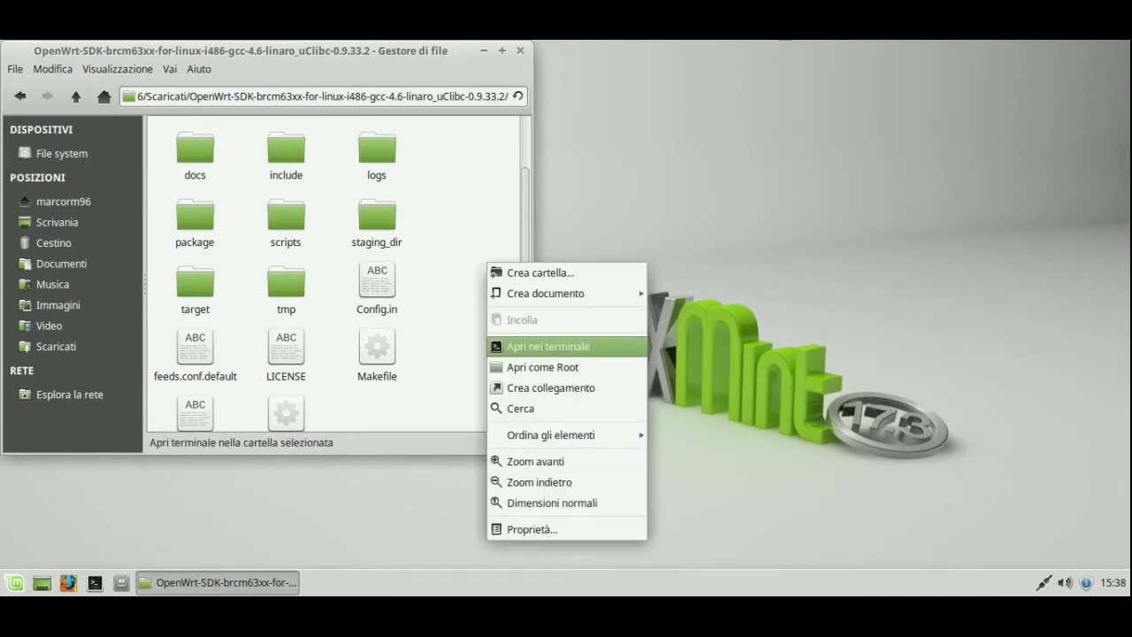
left_click(548, 346)
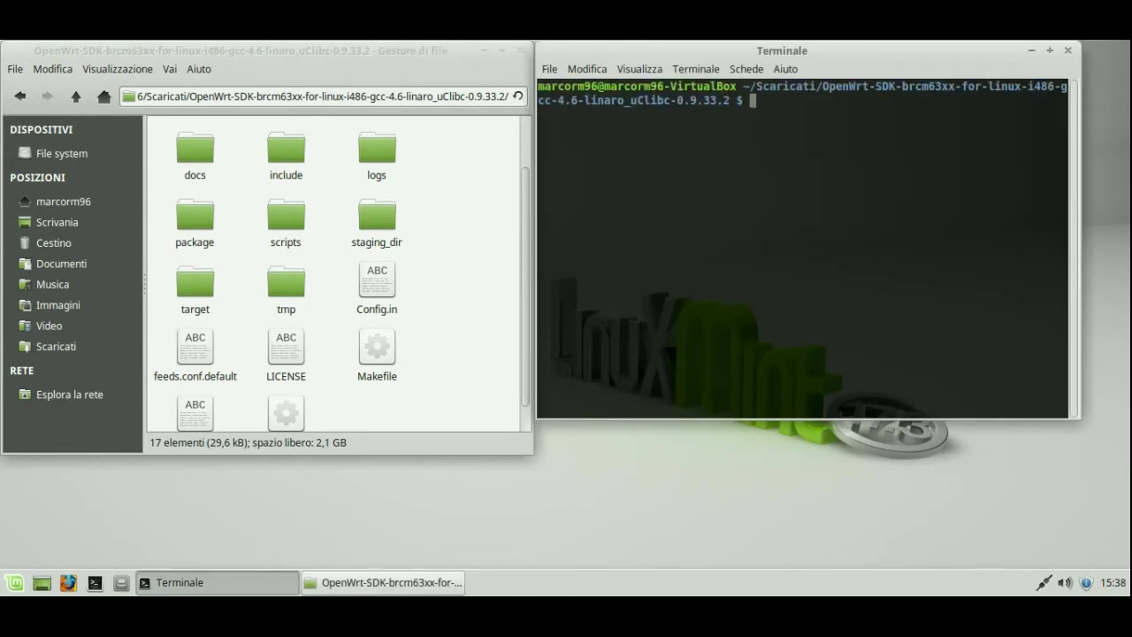
key("super+Up")
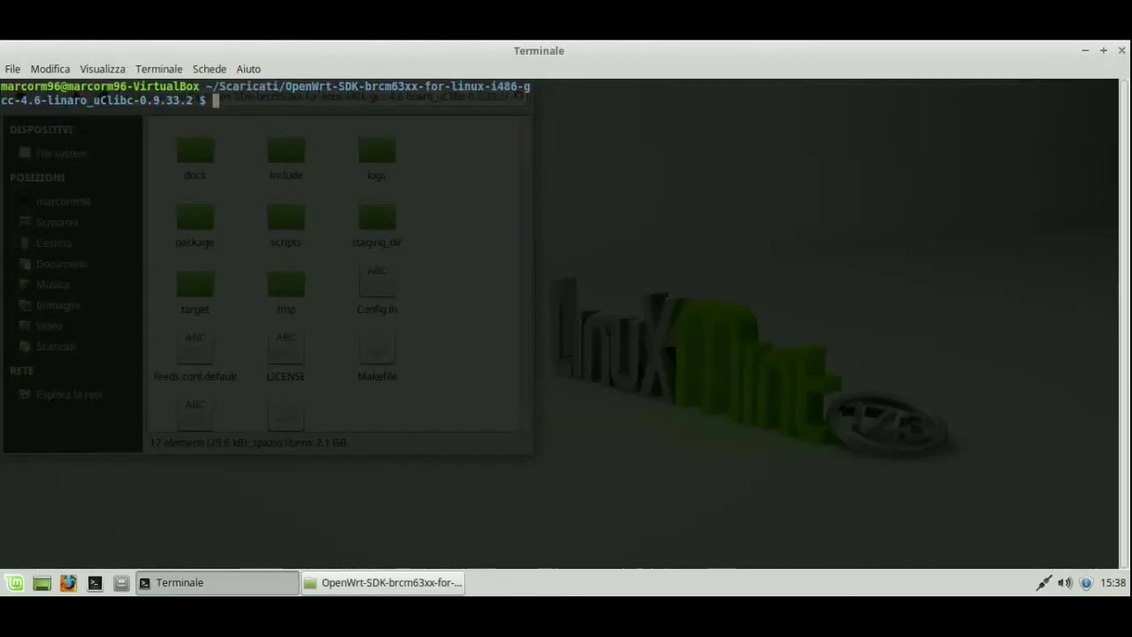
type("make V=99")
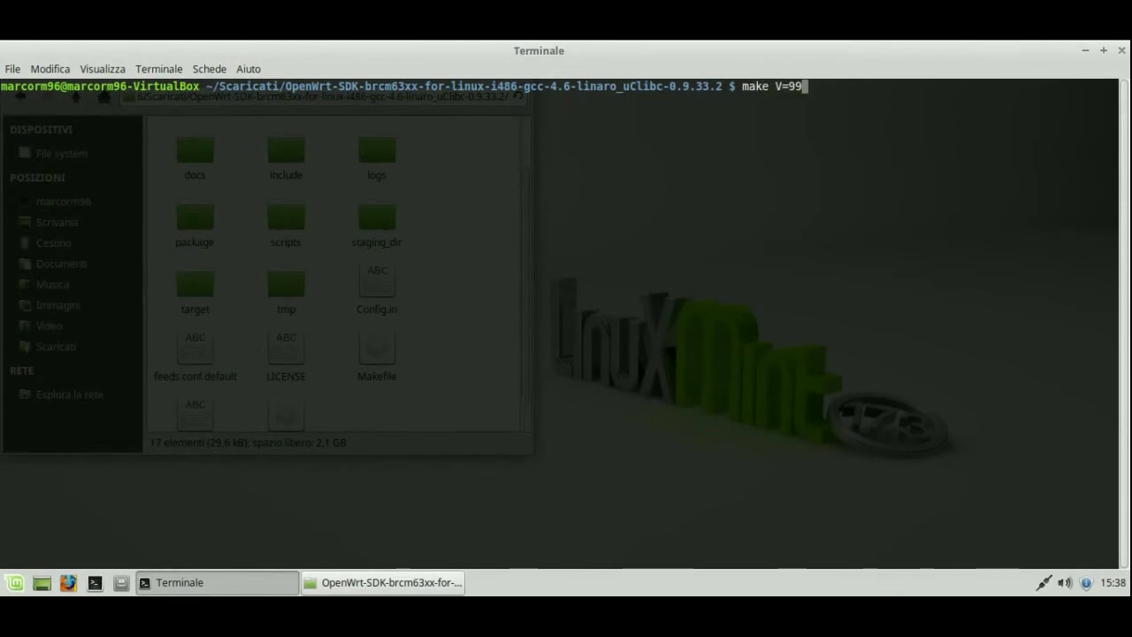
key("Return")
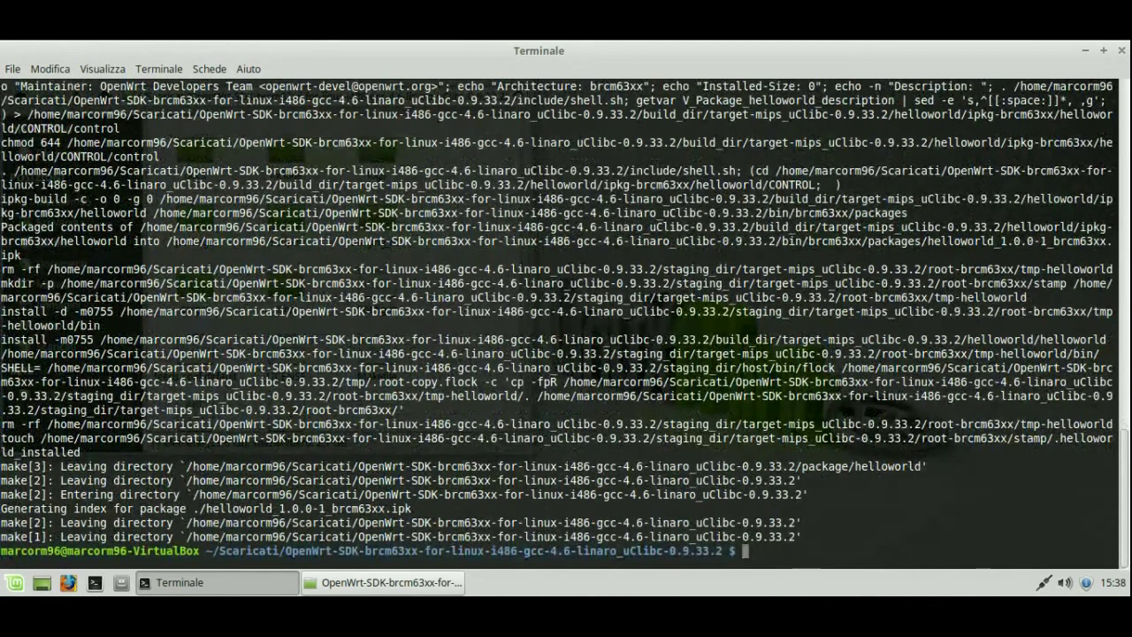
left_click_drag(1110, 509, 1, 508)
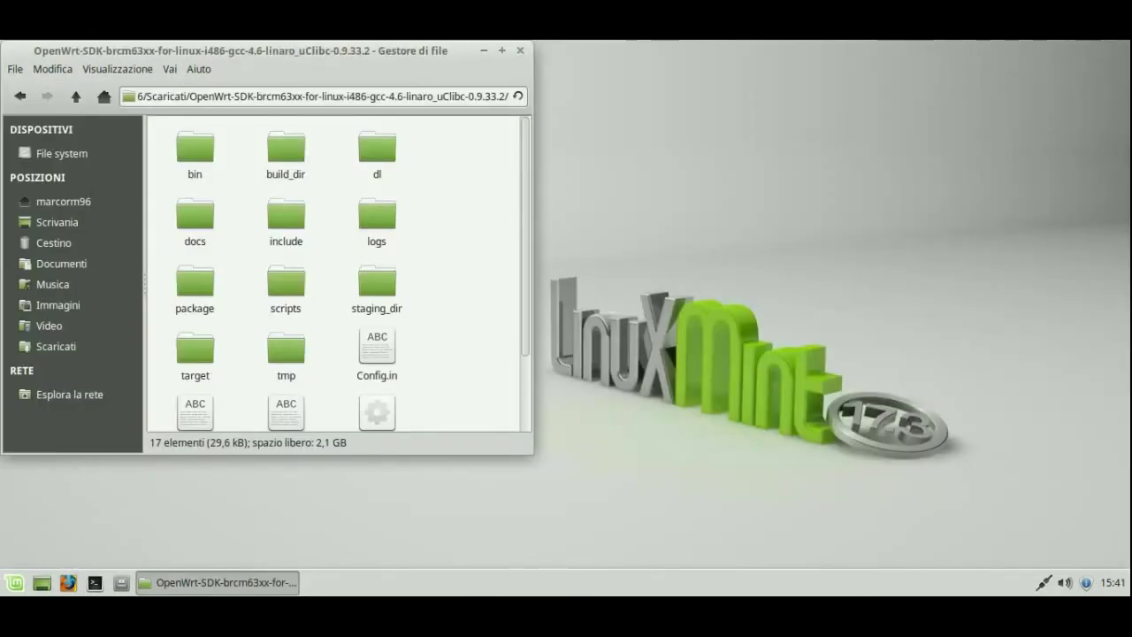
Step: Open the bin/brcm63xx/packages folder inside the OpenWrt SDK folder
double_click(195, 148)
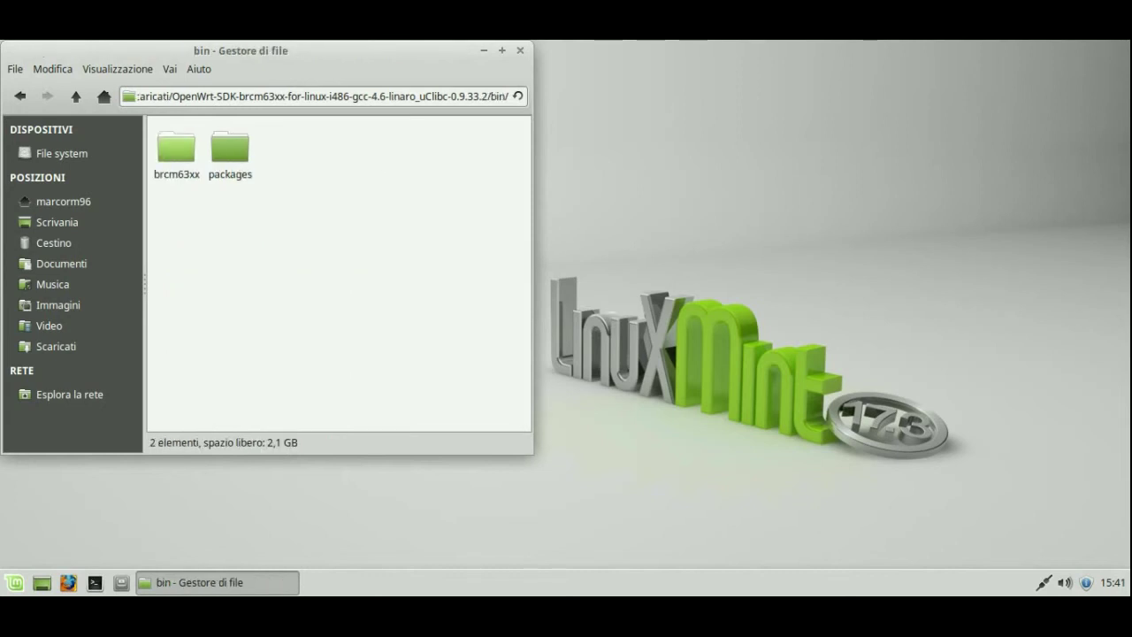
double_click(176, 151)
left_click(175, 151)
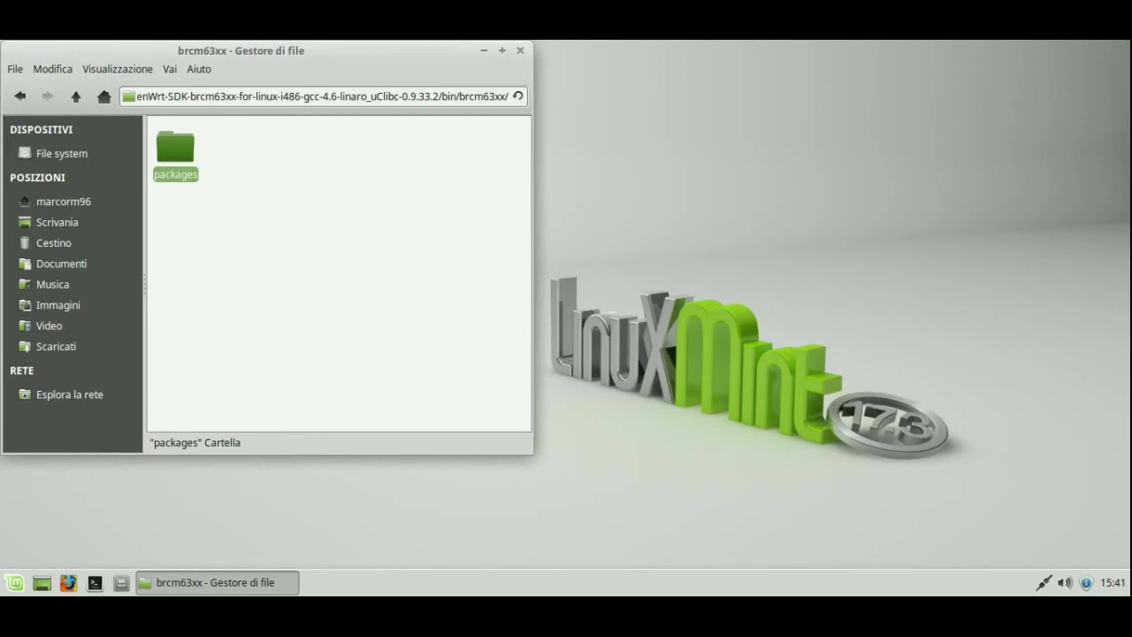
key("Return")
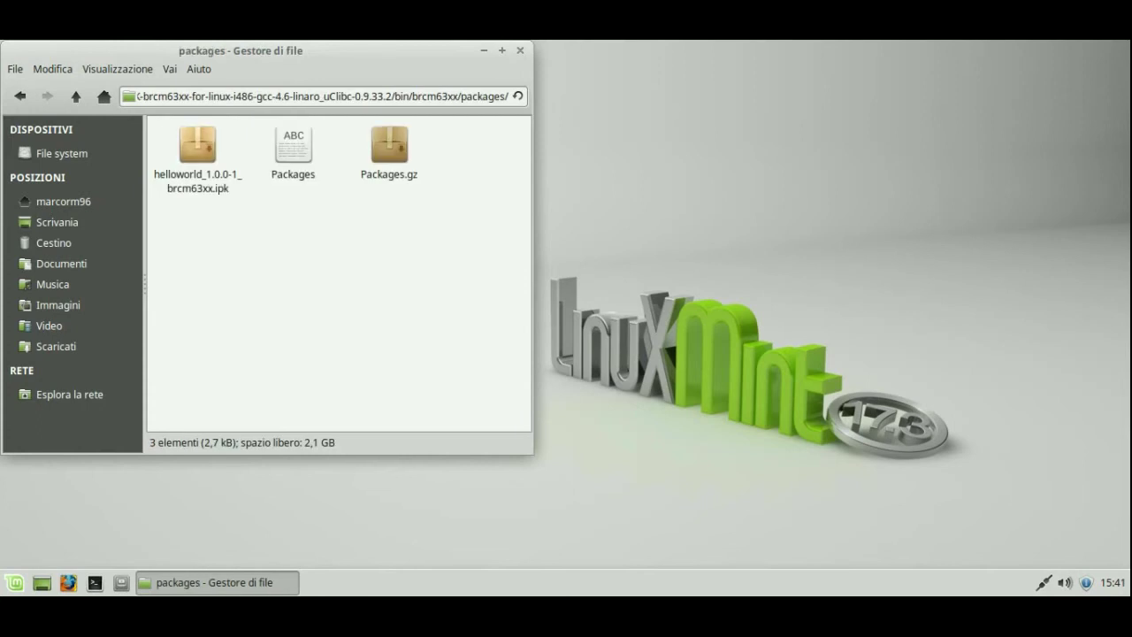
Step: Copy helloworld_1.0.0-1_brcm63xx.ipk from the packages folder to the desktop
left_click(197, 146)
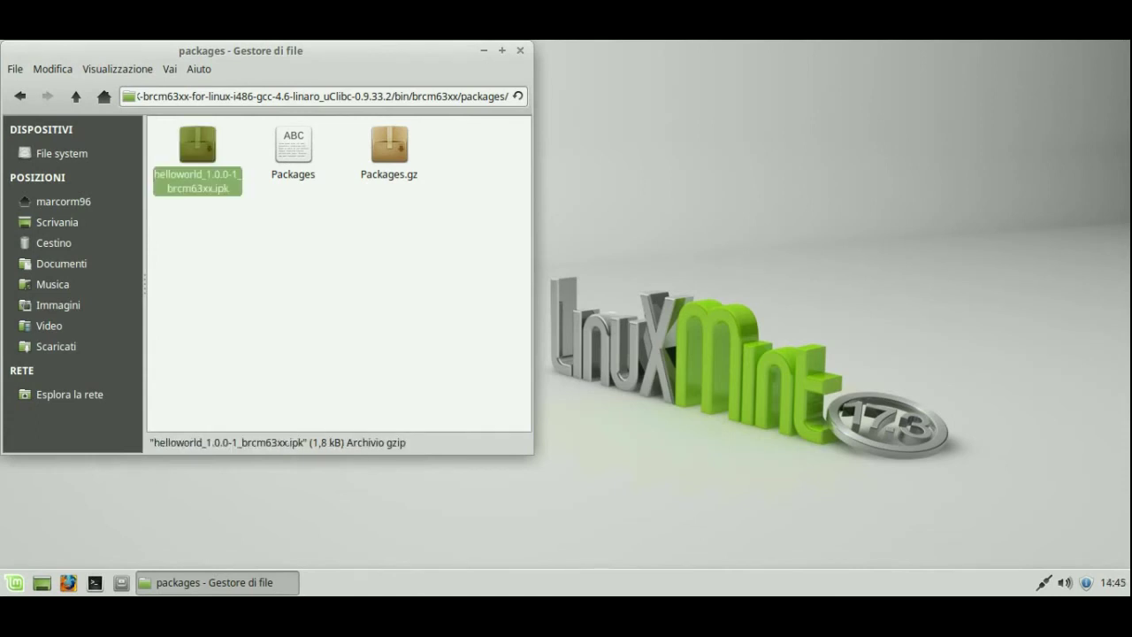
right_click(206, 181)
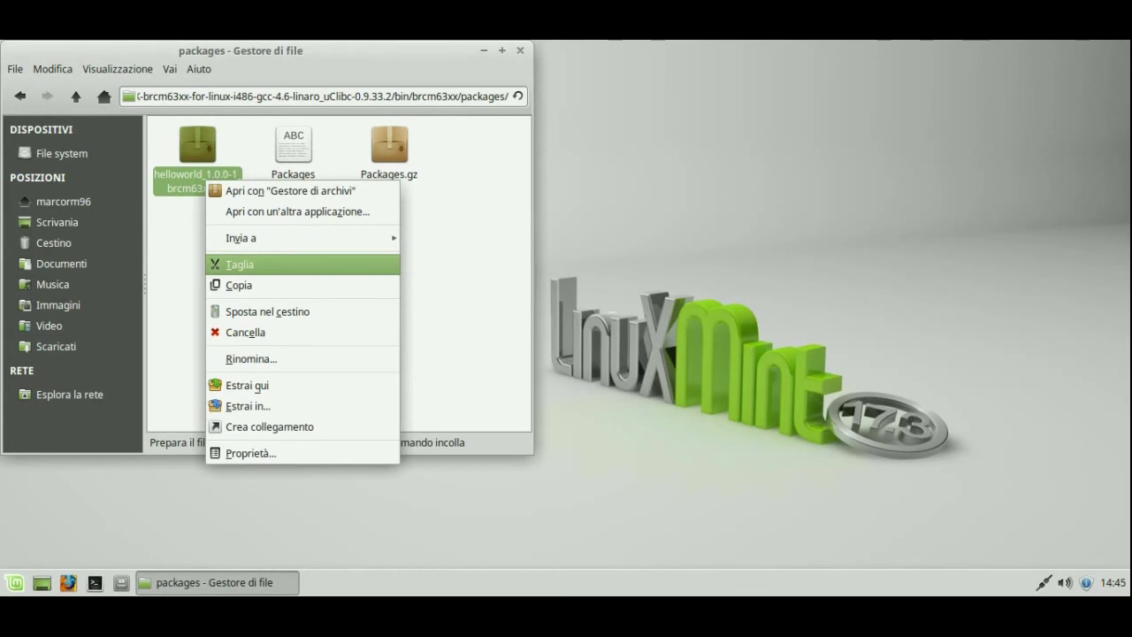
left_click(239, 285)
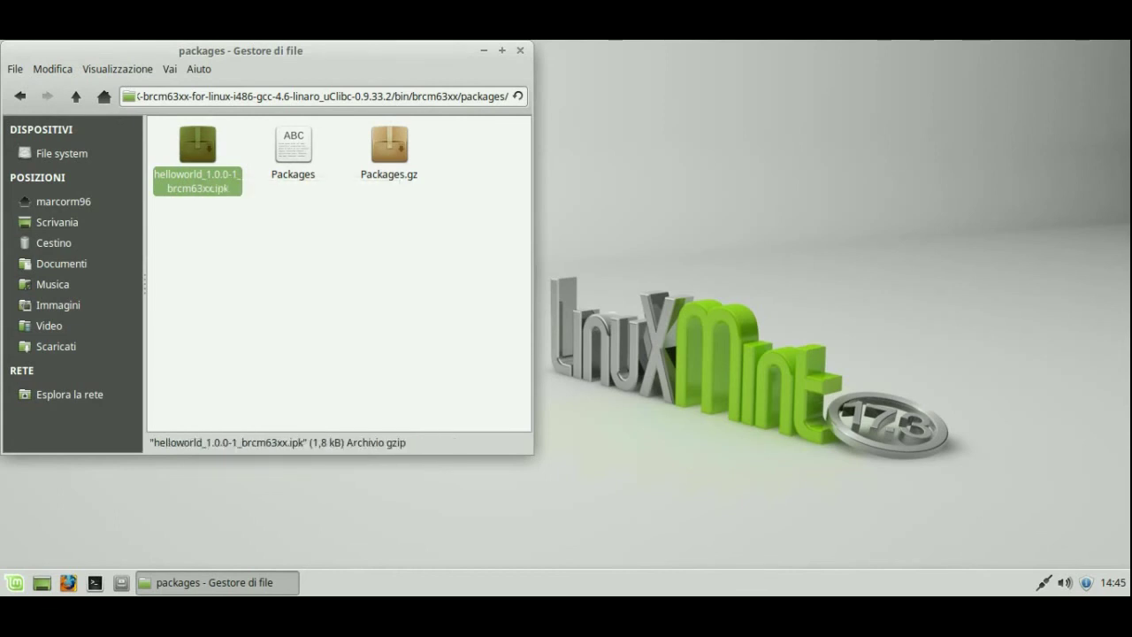
key("alt+F9")
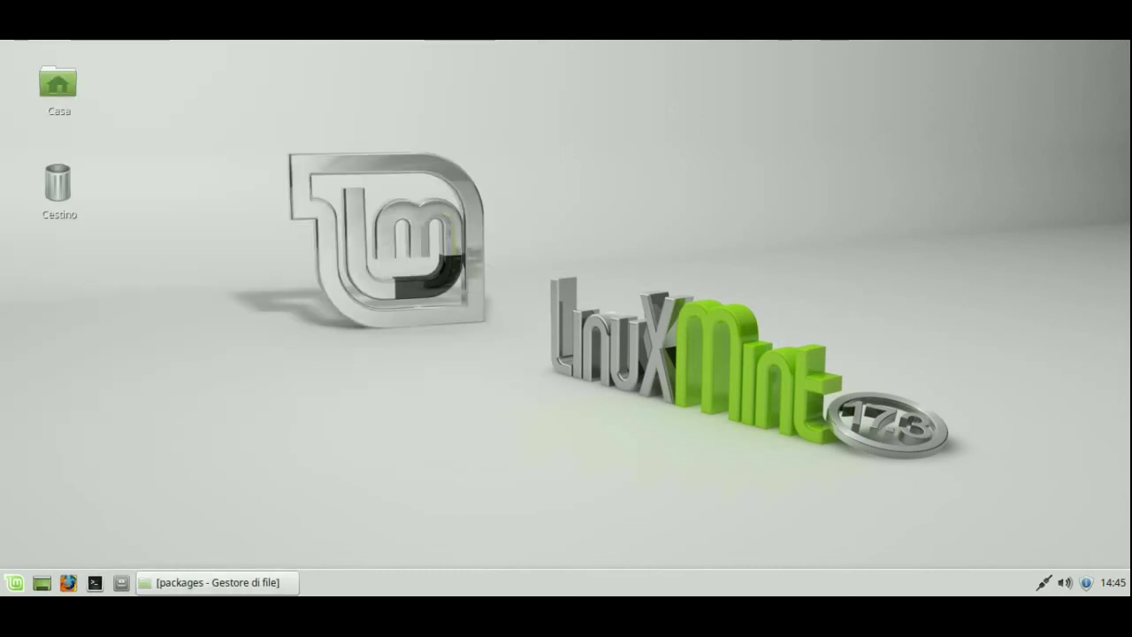
right_click(53, 296)
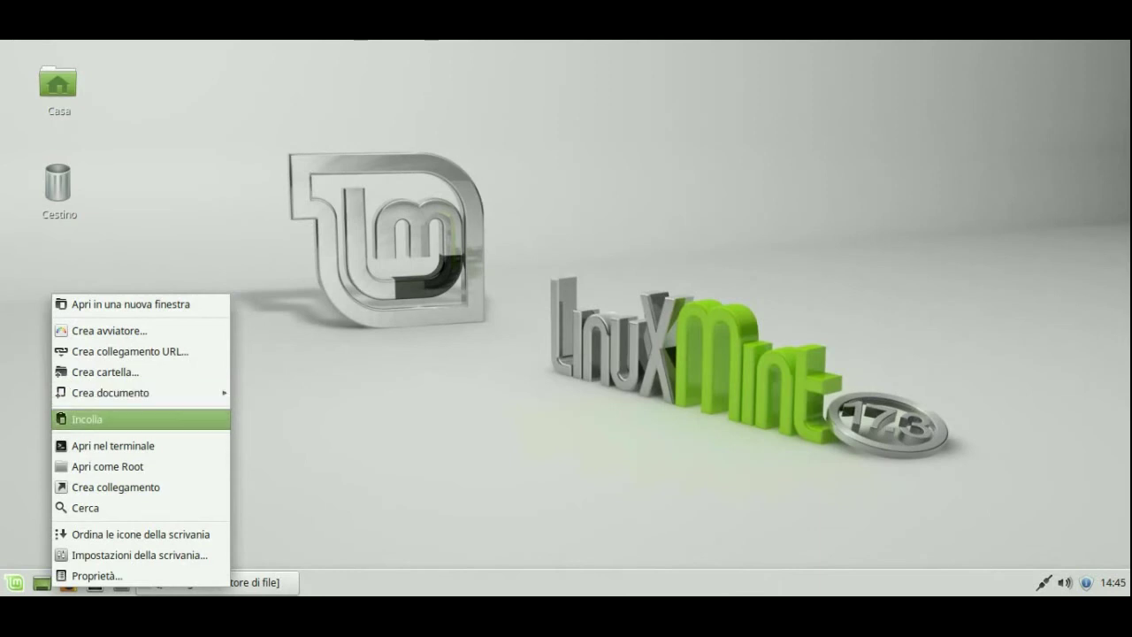
key("Escape")
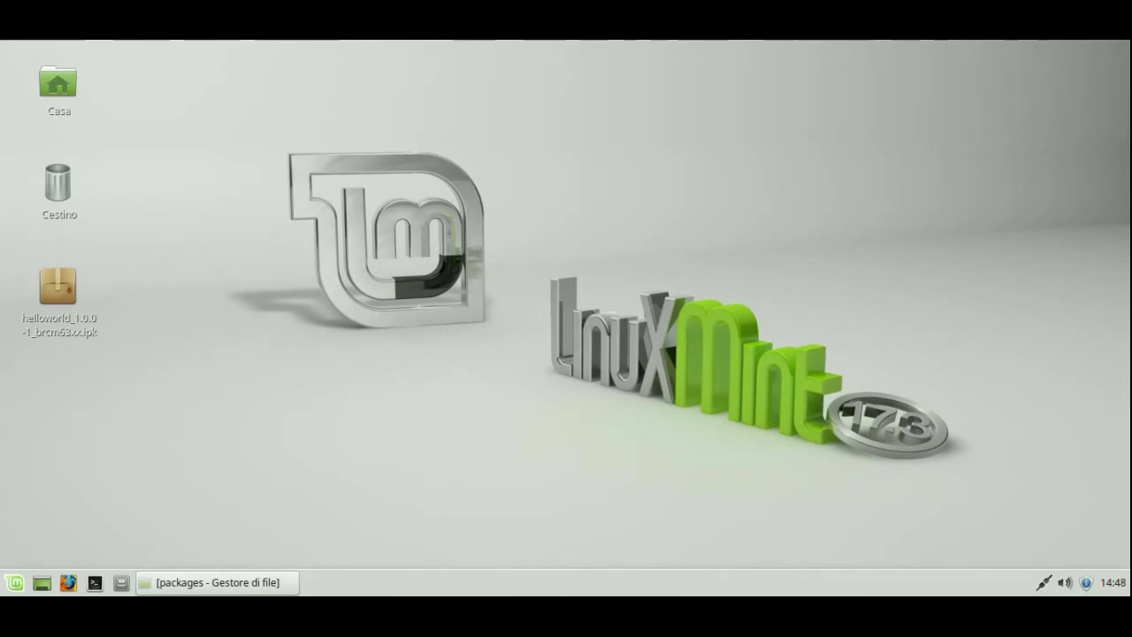
Step: Open a maximized terminal in the desktop folder Scrivania
right_click(253, 228)
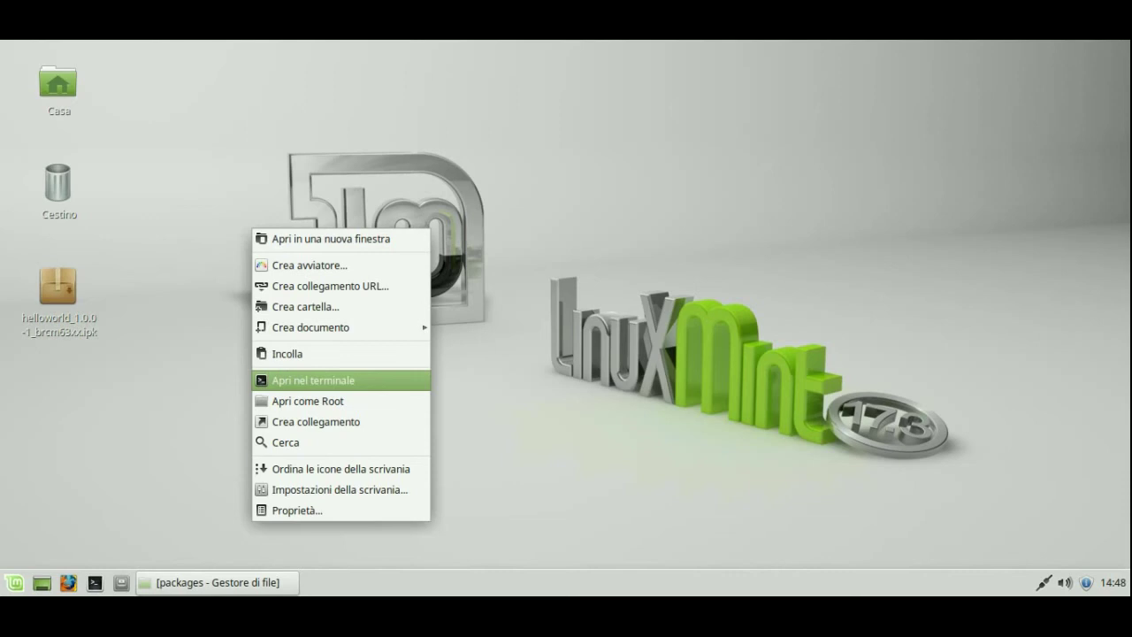
key("Return")
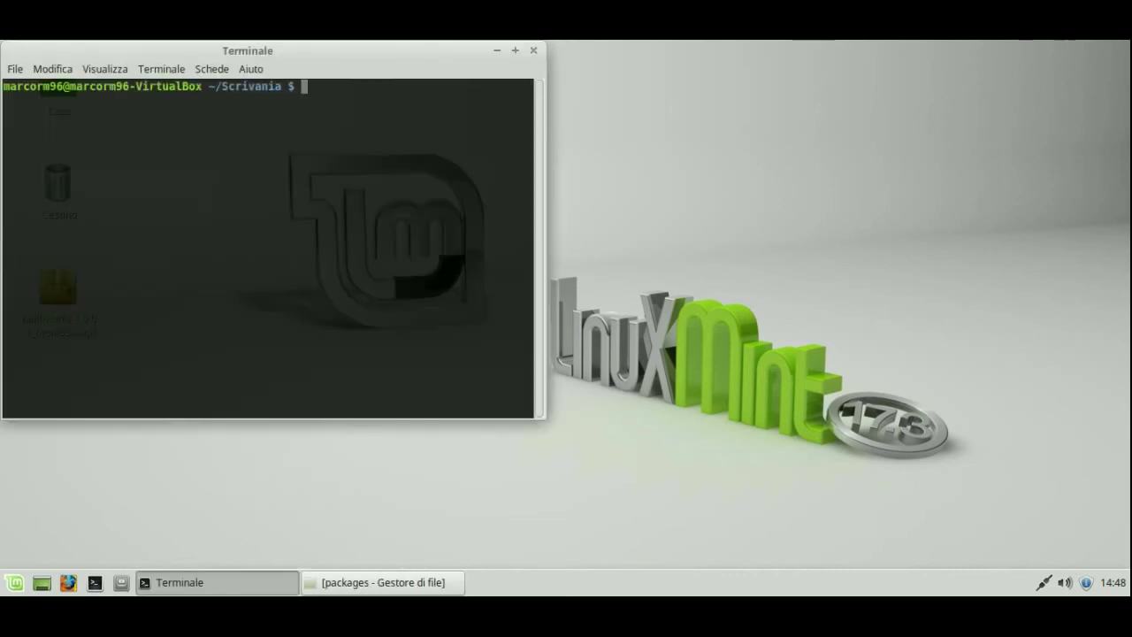
key("alt+F10")
type("scp he")
key("Tab")
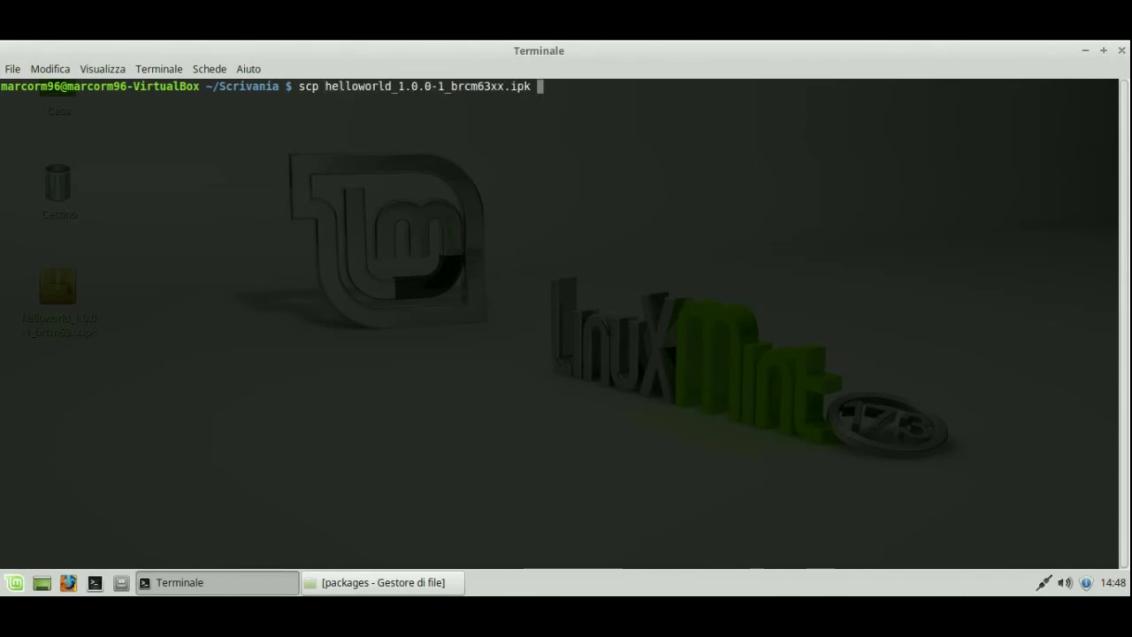
type("root@1")
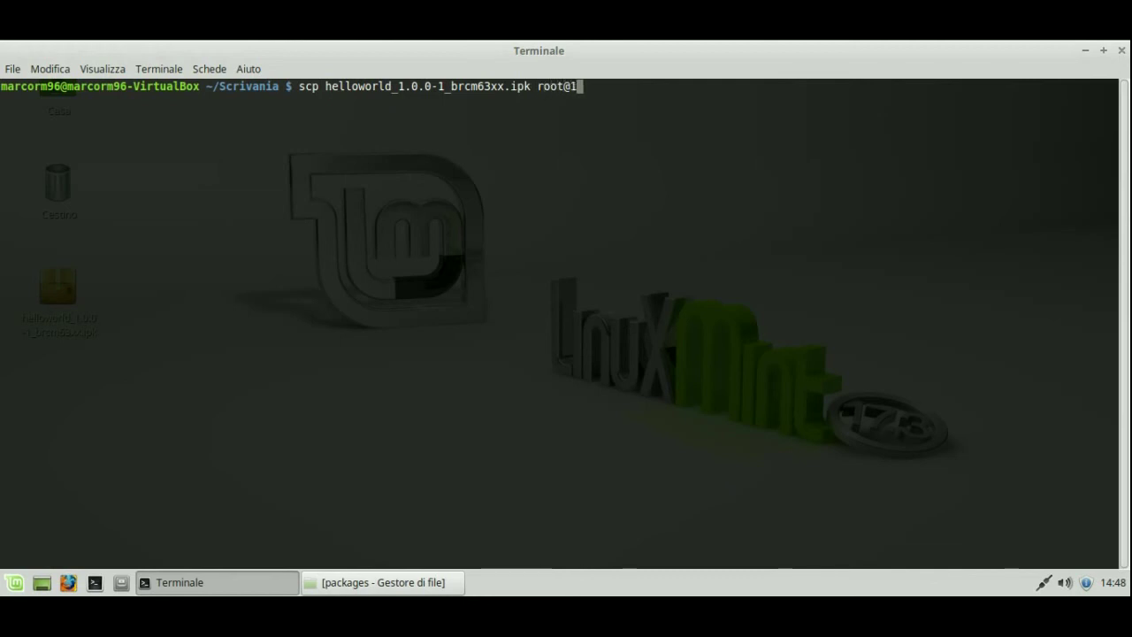
type("92.168.1.1")
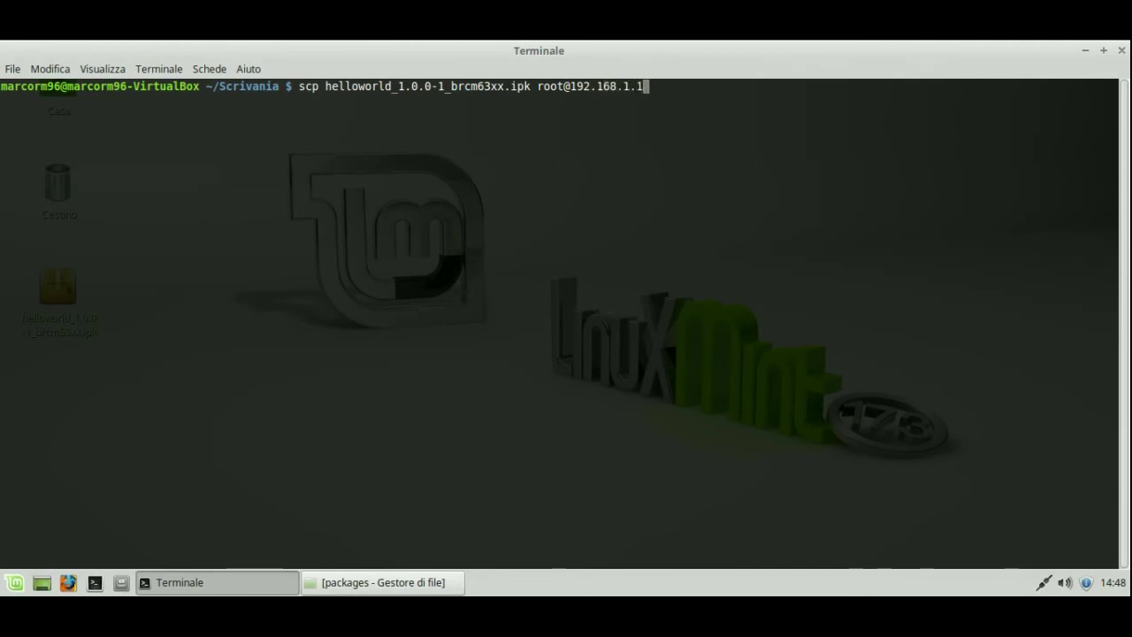
type(":helloworl")
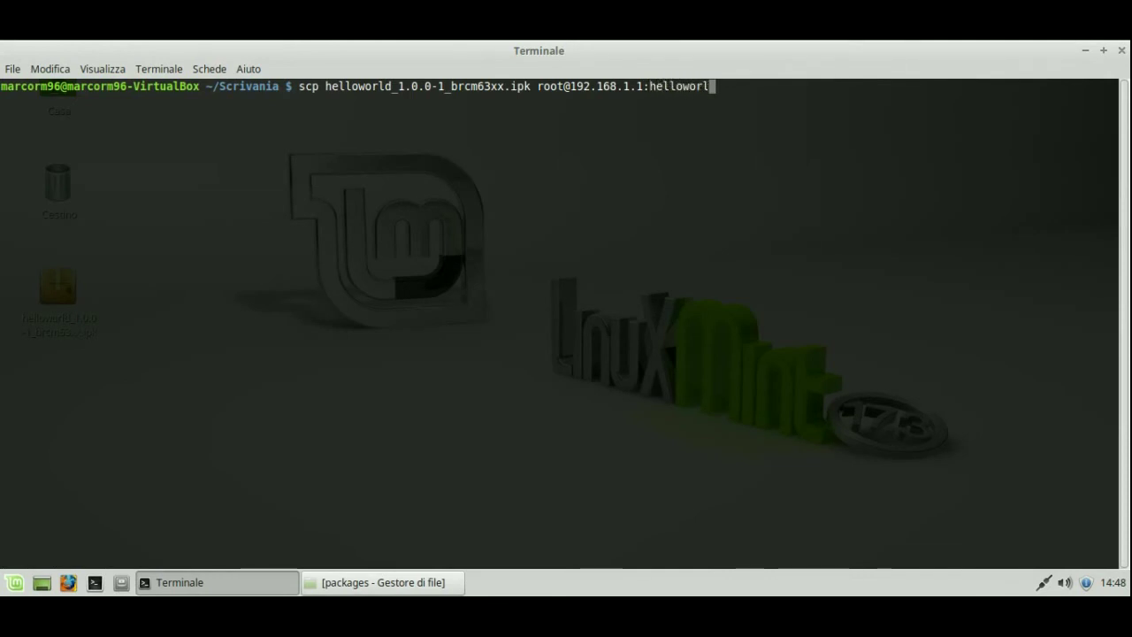
type("d.ipk")
key("Return")
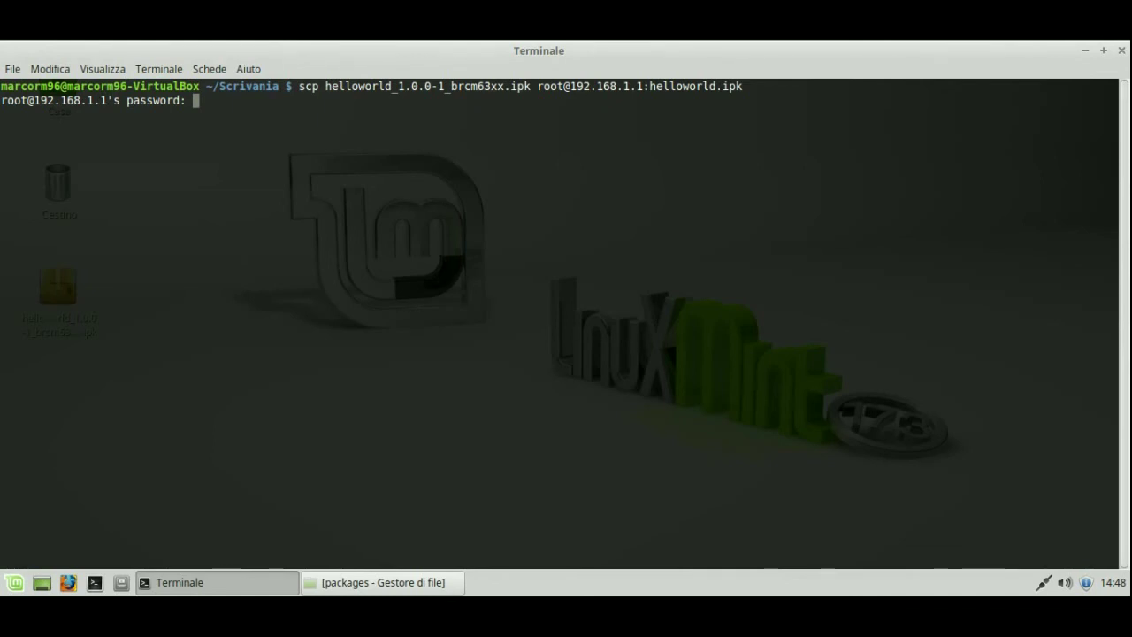
key("Return")
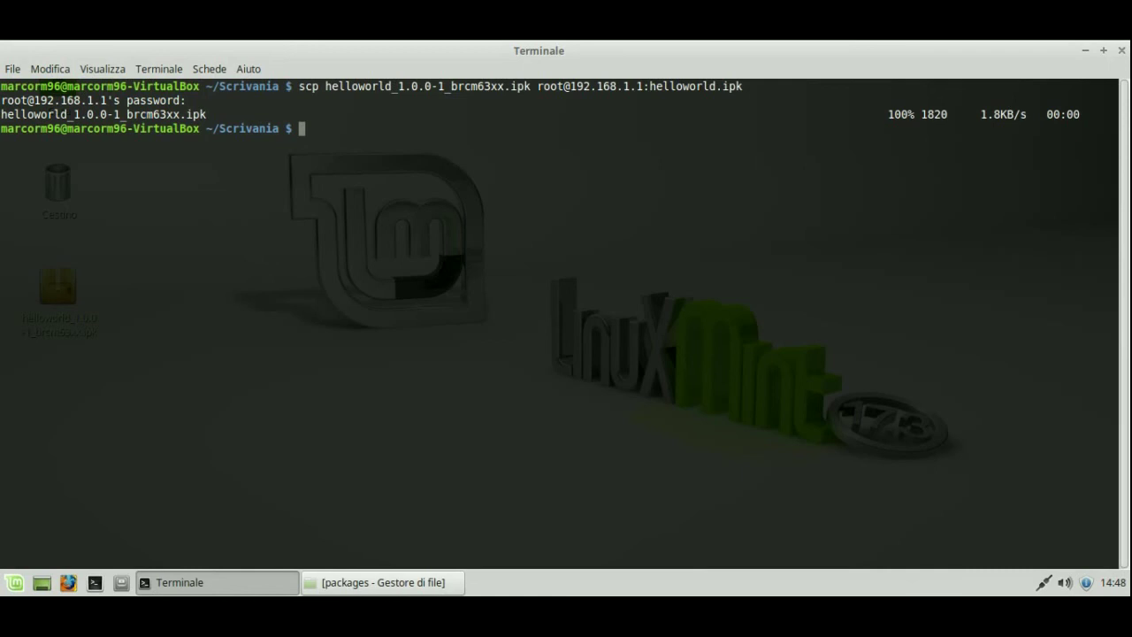
type("ssh root@192.168.1.1")
key("Return")
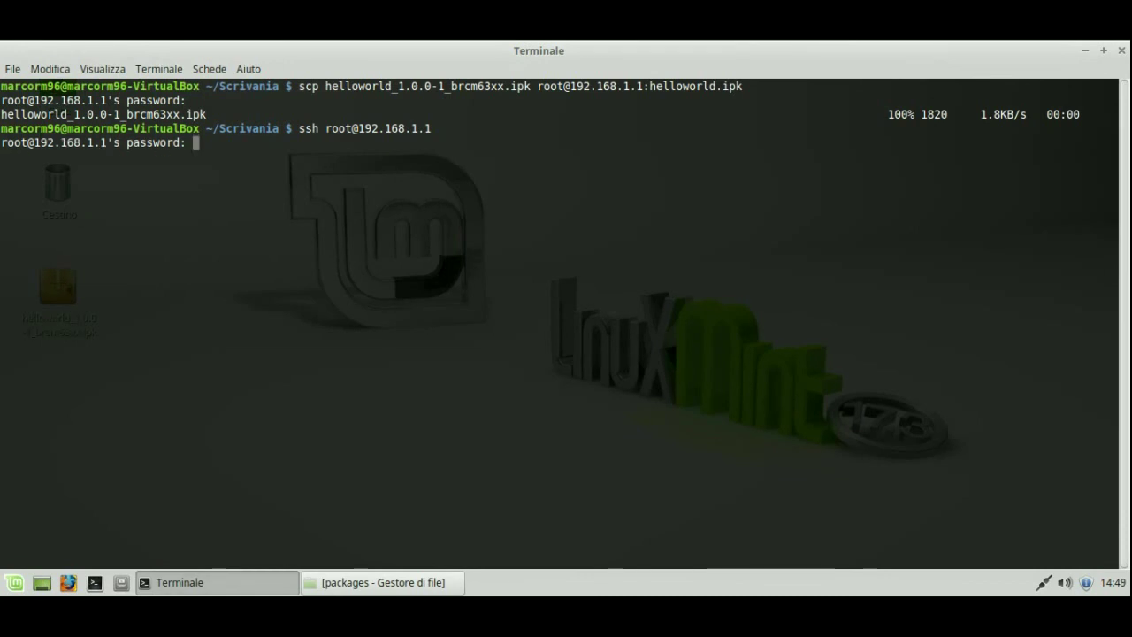
key("Return")
type("ls")
key("Return")
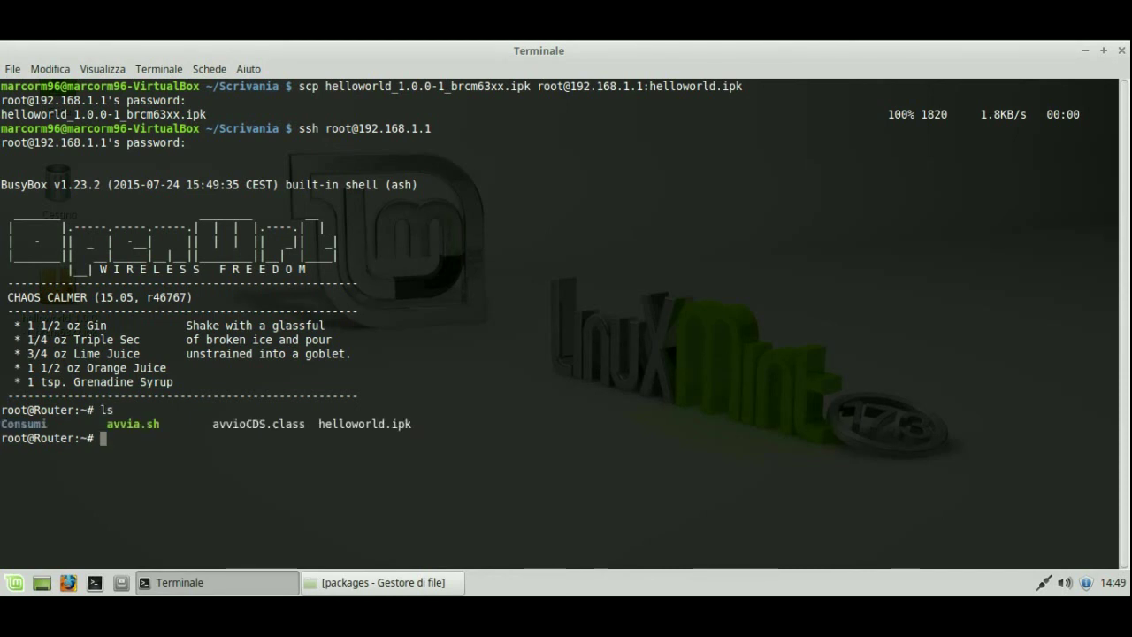
left_click_drag(319, 424, 619, 426)
Step: Install the package on the router with opkg install helloworld.ipk and run the helloworld program
type("okg")
key("BackSpace")
key("BackSpace")
type("pkg")
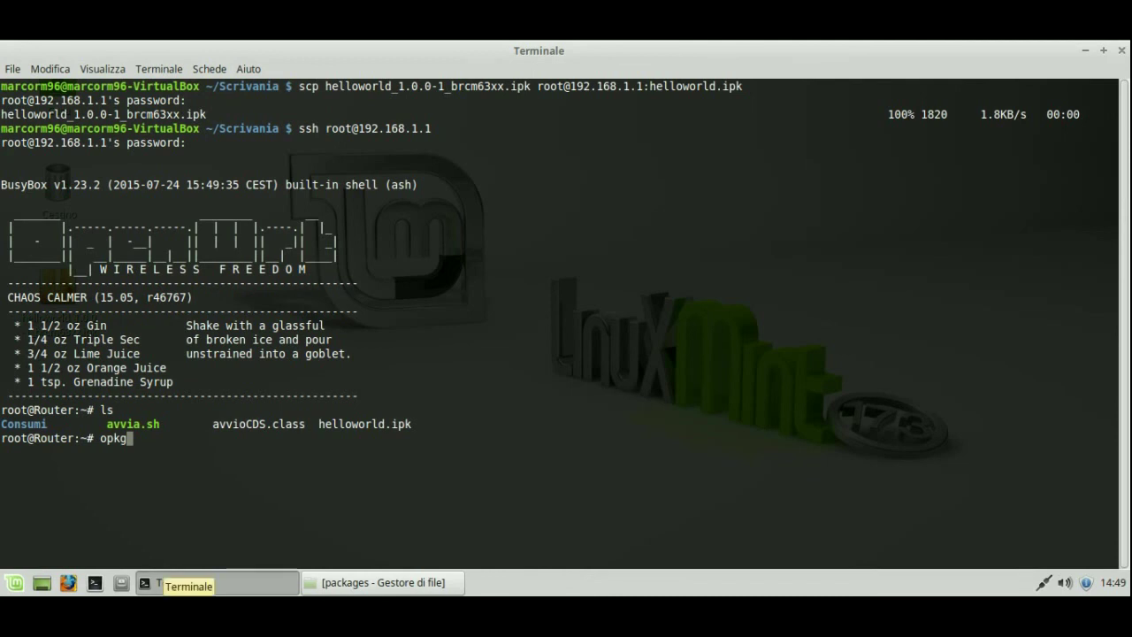
type(" install hell")
key("Tab")
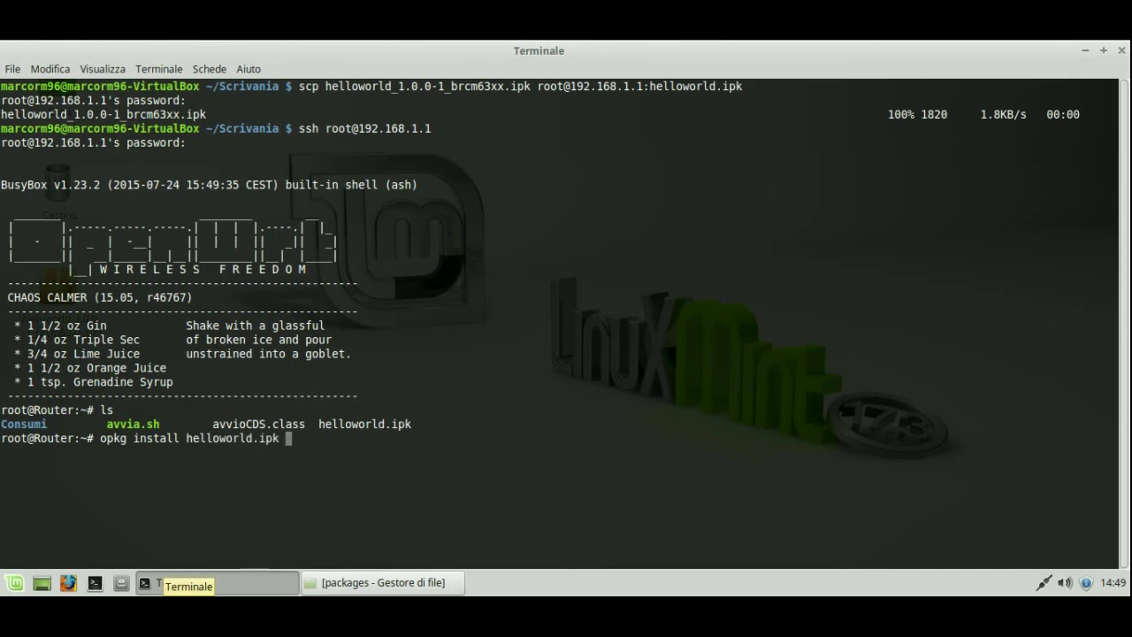
key("Return")
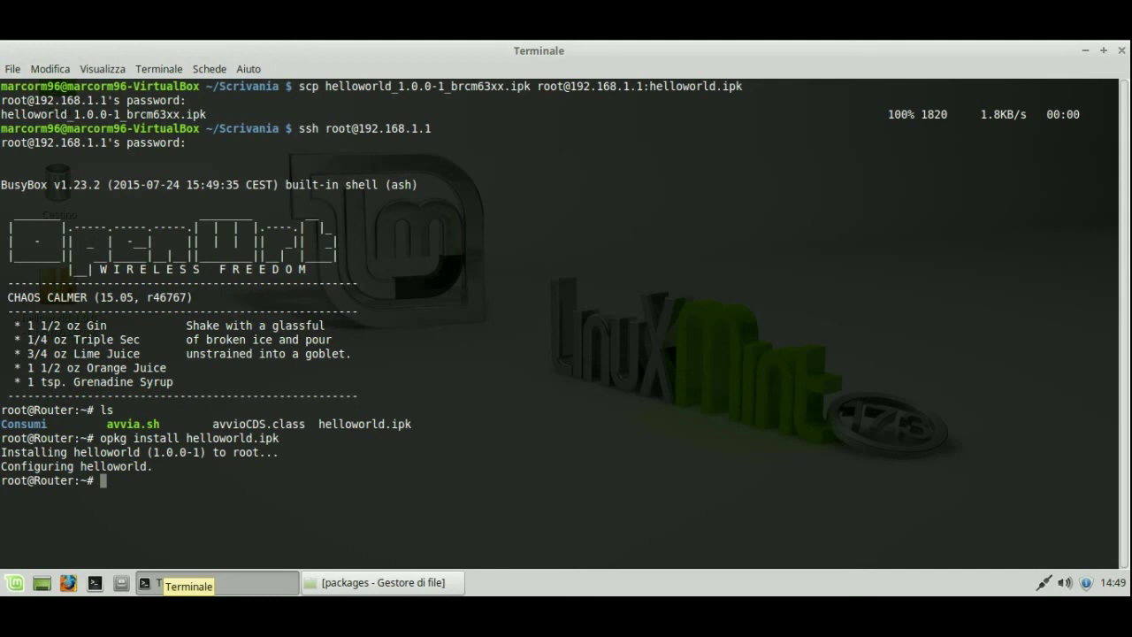
type("helloworld")
key("Return")
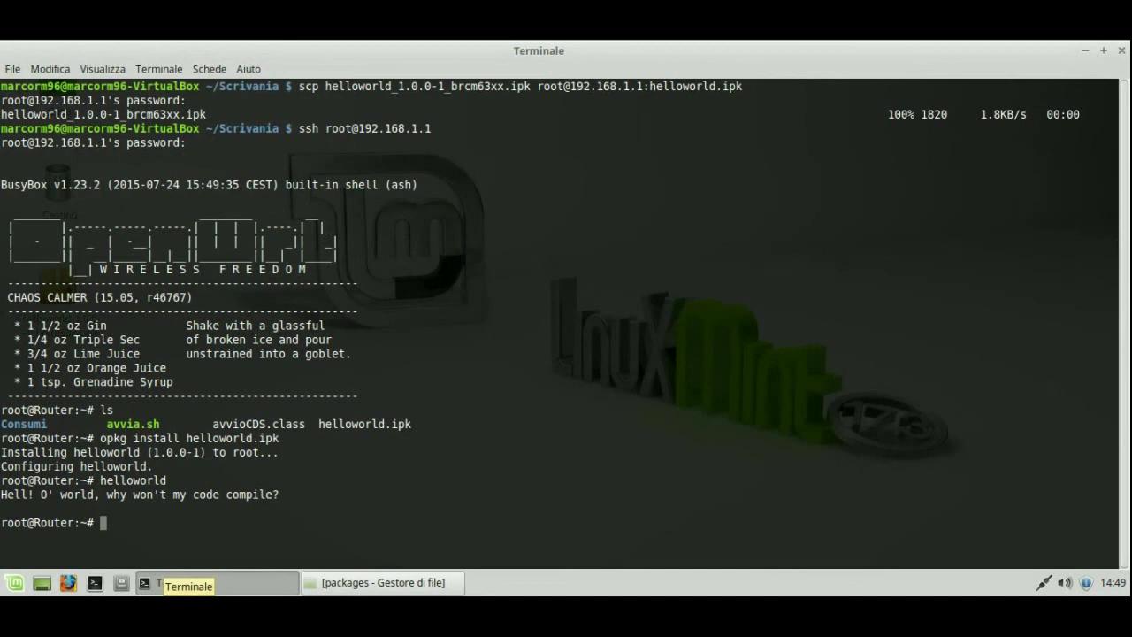